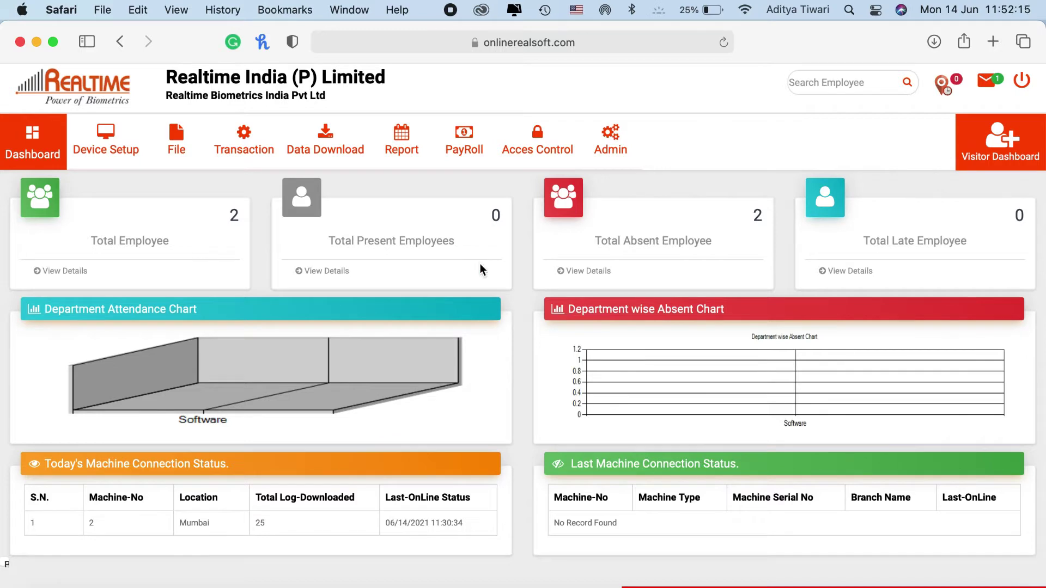
# Generate the daily attendance report, then go back to the dashboard
pyautogui.click(414, 206)
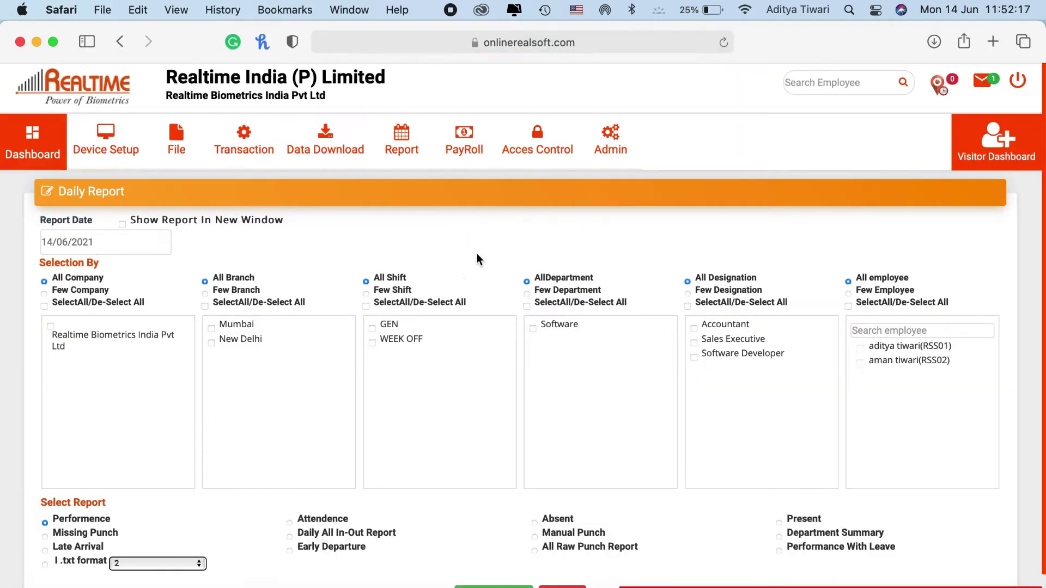
pyautogui.scroll(-2, 502, 435)
pyautogui.click(494, 554)
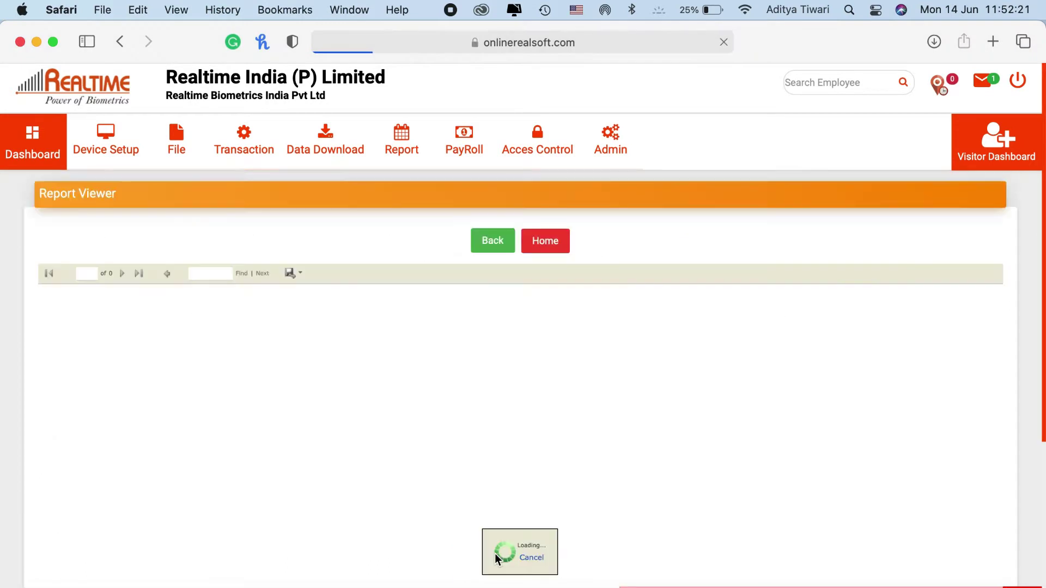
pyautogui.click(38, 132)
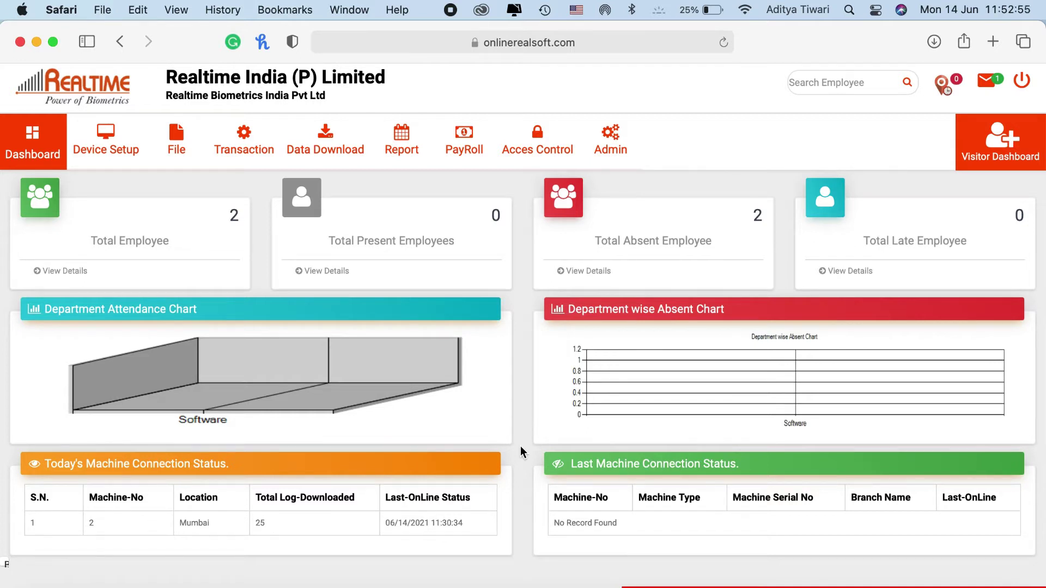
# Generate the shifts for month 06/2021
pyautogui.click(245, 137)
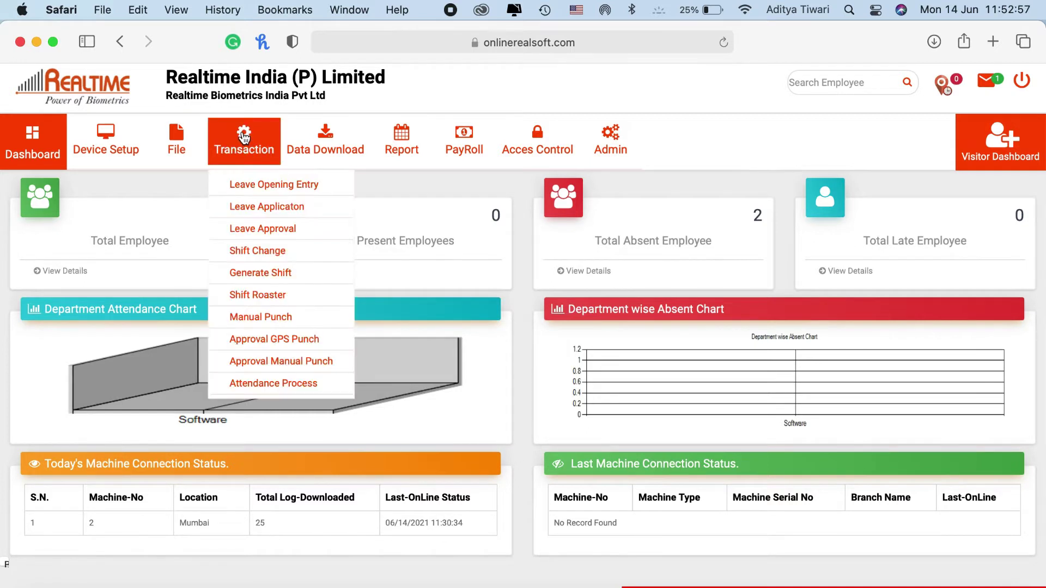
pyautogui.click(272, 277)
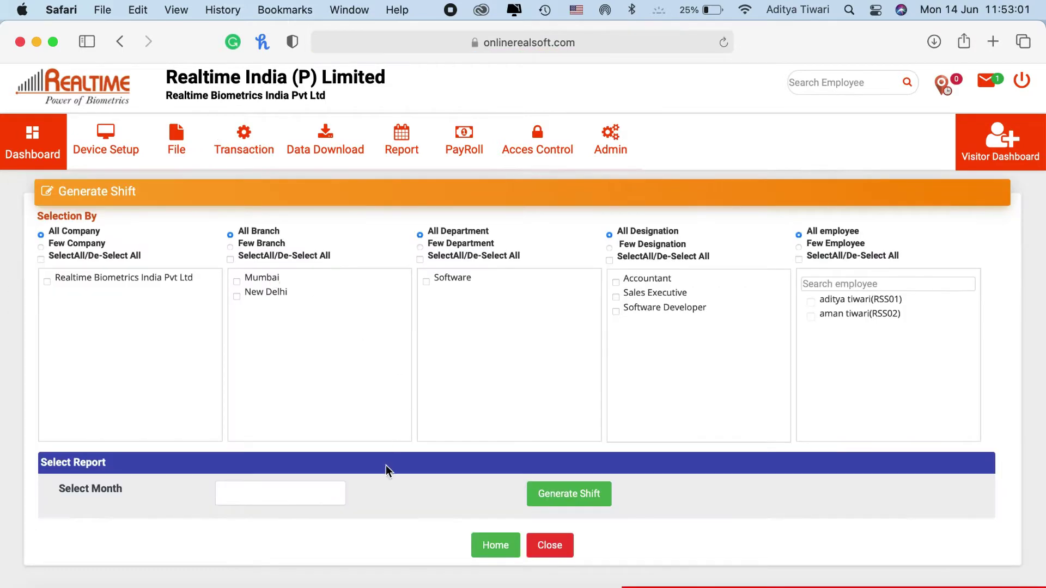
pyautogui.click(308, 493)
pyautogui.click(267, 554)
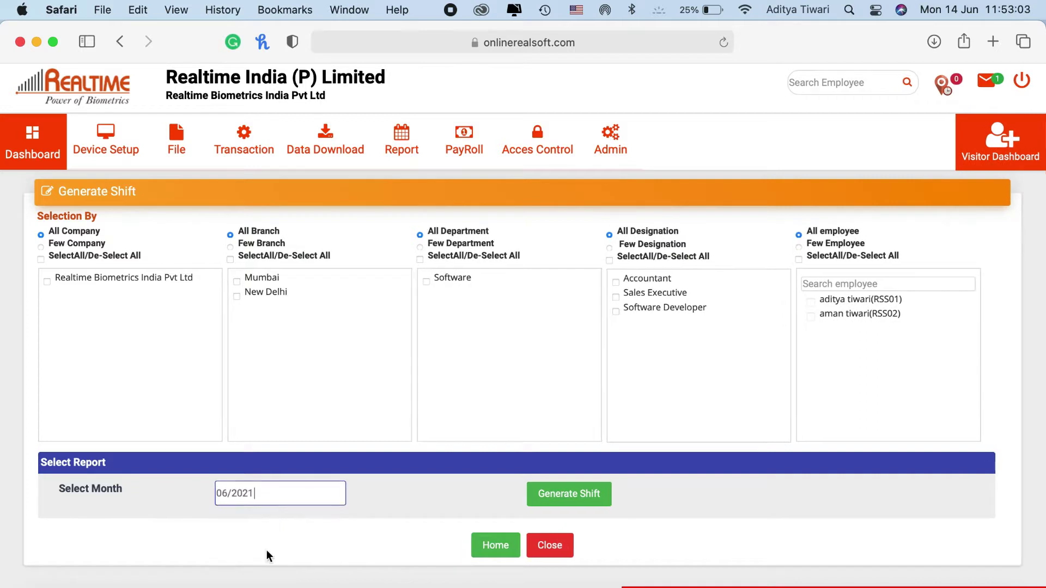
pyautogui.click(565, 494)
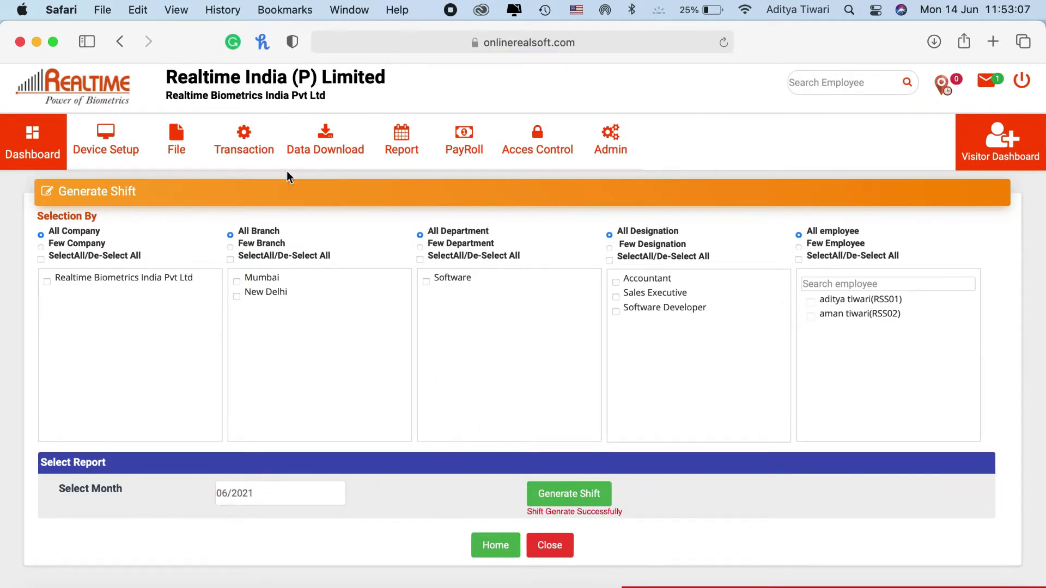
# Process attendance from 01/06/2021 to 15/06/2021 and return to the dashboard
pyautogui.click(243, 144)
pyautogui.click(294, 385)
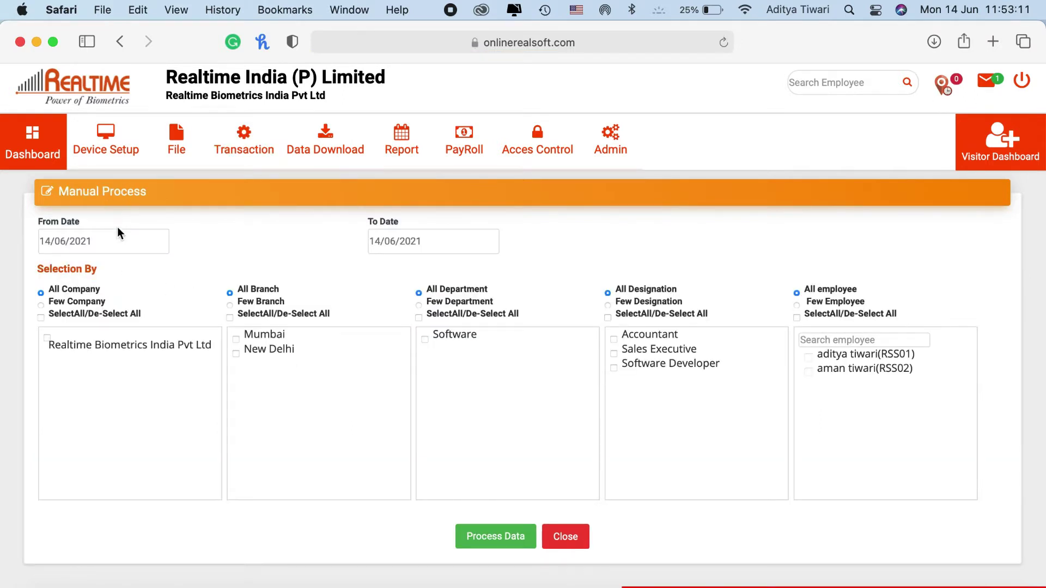
pyautogui.click(118, 233)
pyautogui.click(90, 292)
pyautogui.click(450, 235)
pyautogui.click(414, 319)
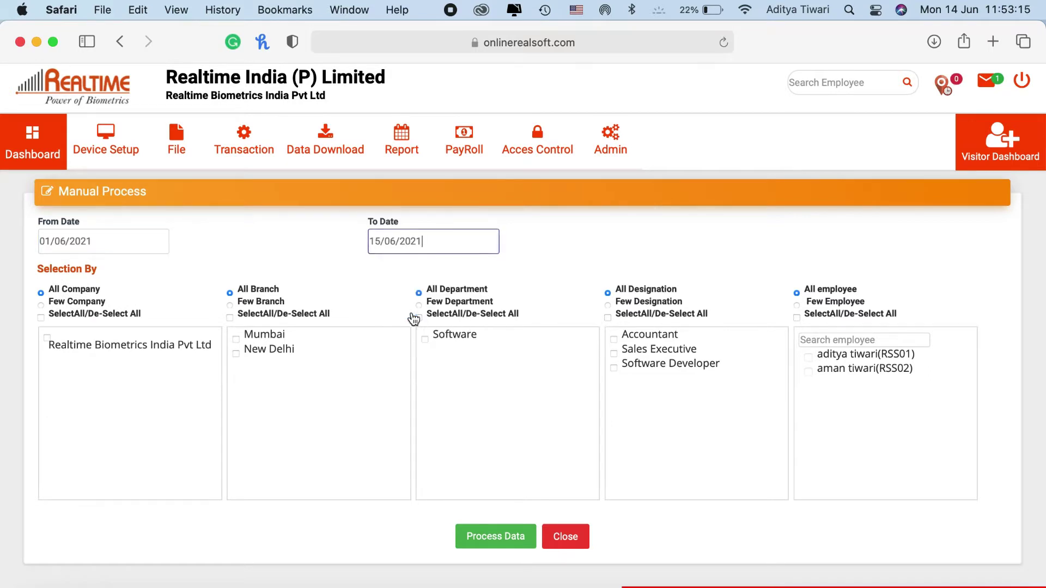
pyautogui.click(504, 537)
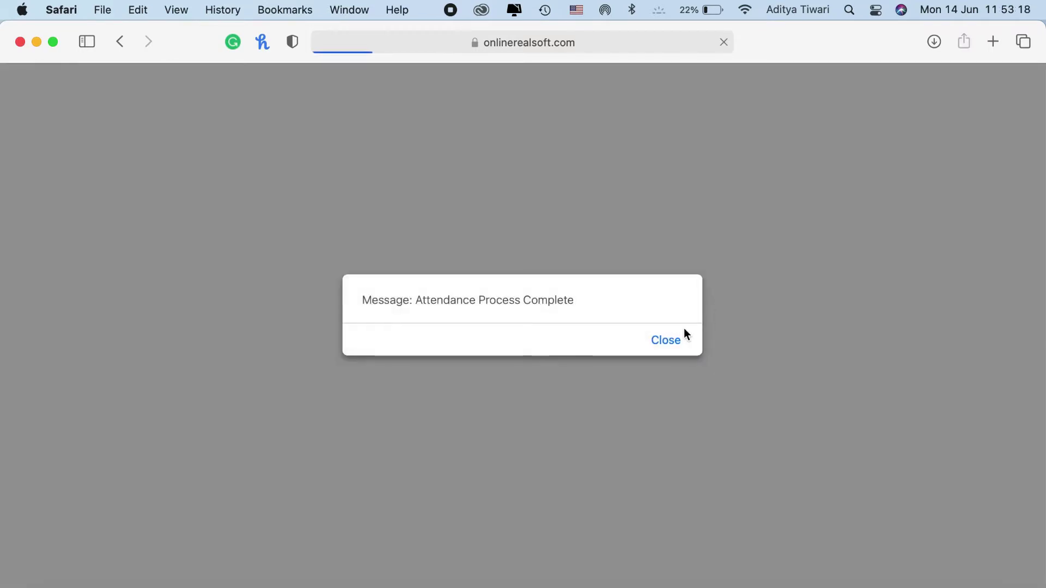
pyautogui.click(667, 344)
pyautogui.click(29, 146)
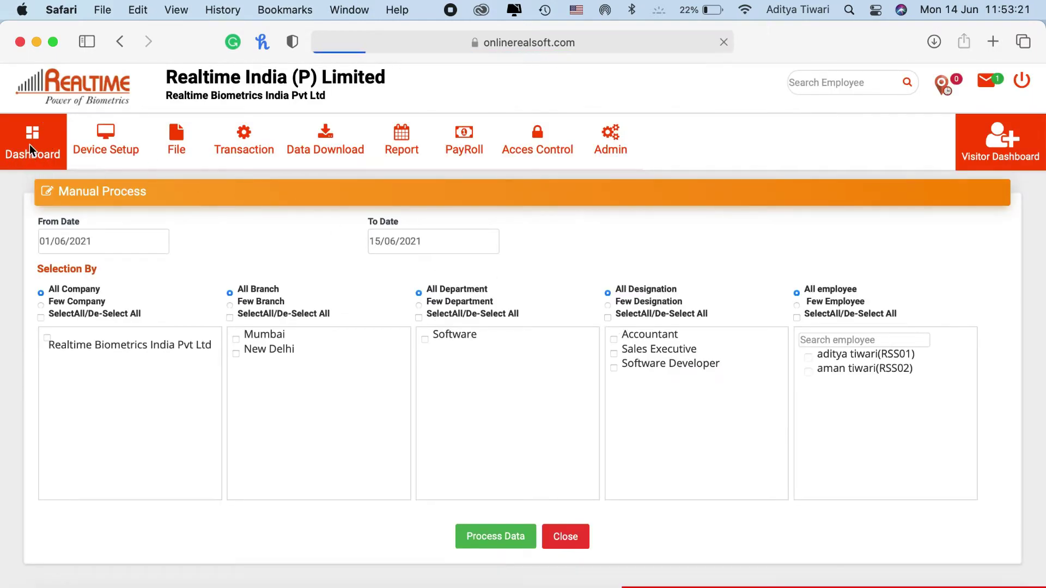
# Check today's present employees list, noting the out-time 11:26:0, and return to the dashboard
pyautogui.tripleClick(362, 243)
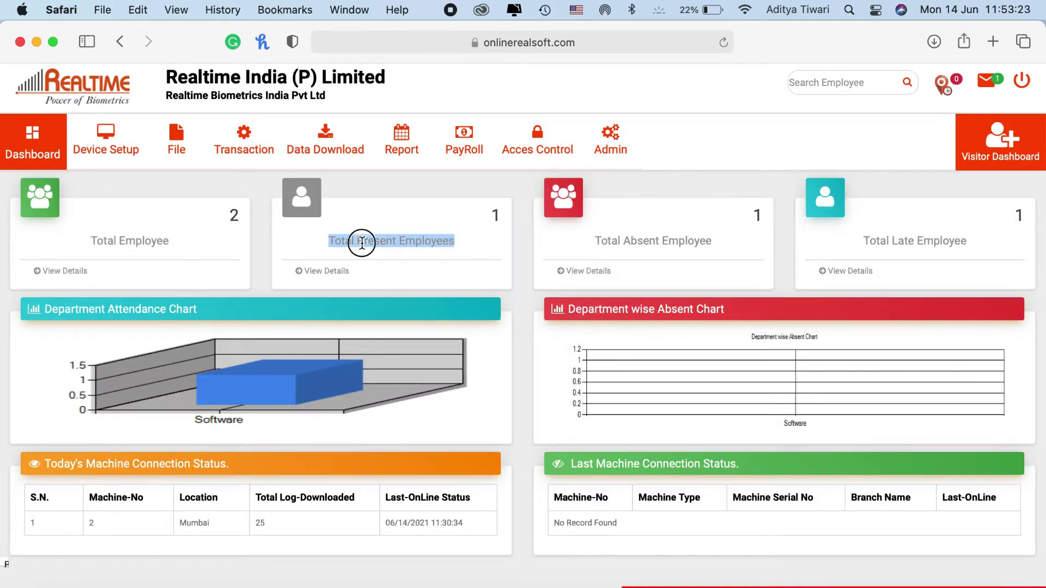
pyautogui.click(537, 328)
pyautogui.click(318, 275)
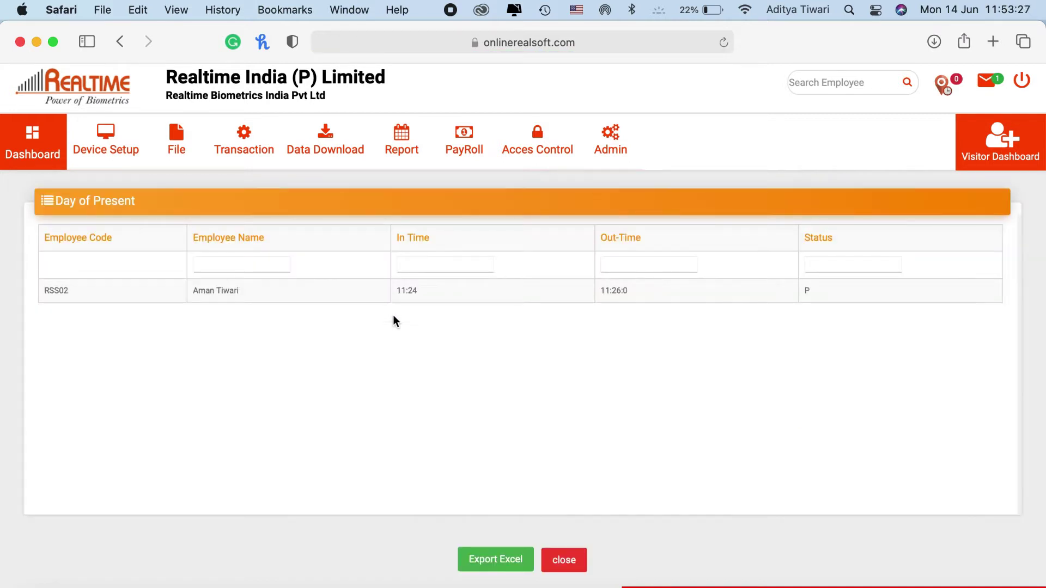
pyautogui.moveTo(405, 291); pyautogui.dragTo(408, 290)
pyautogui.tripleClick(609, 289)
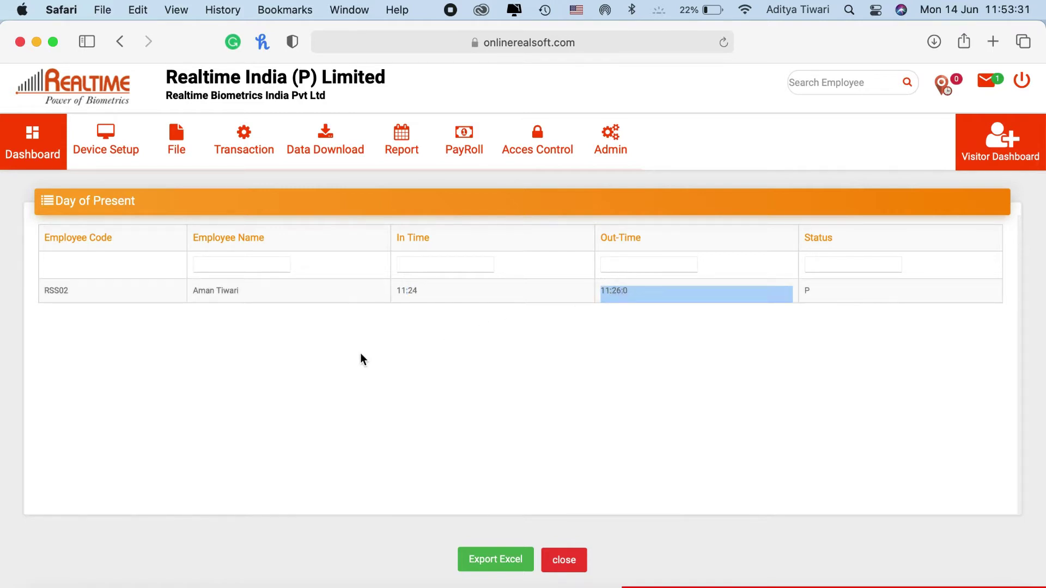
pyautogui.click(370, 347)
pyautogui.click(31, 125)
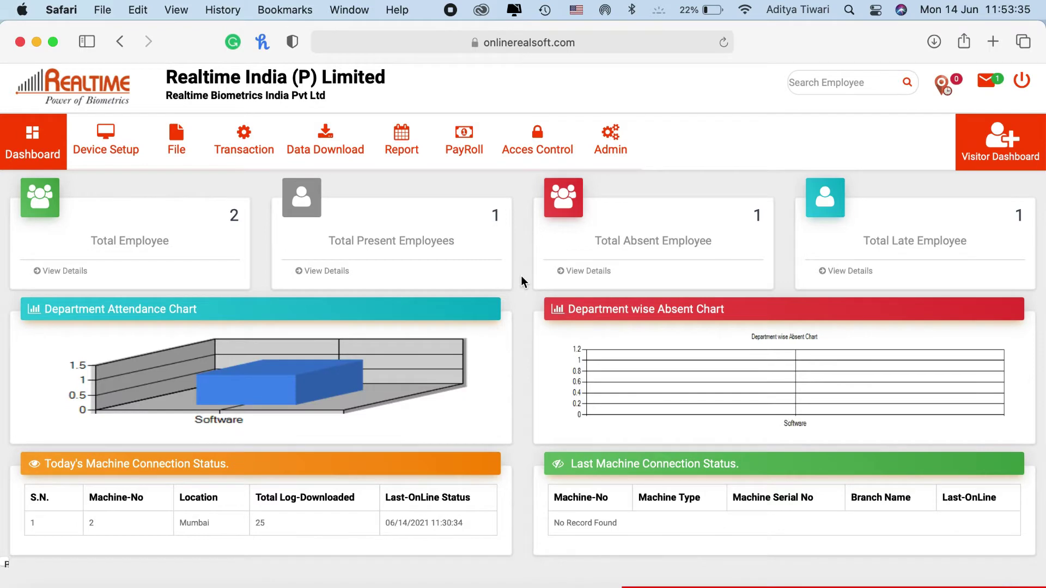
pyautogui.click(312, 272)
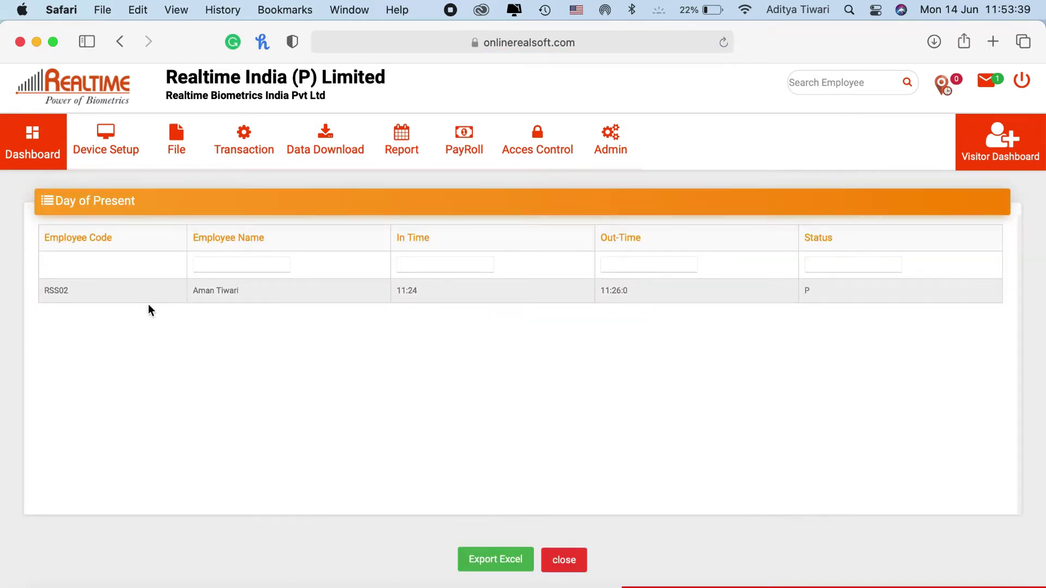
pyautogui.click(33, 151)
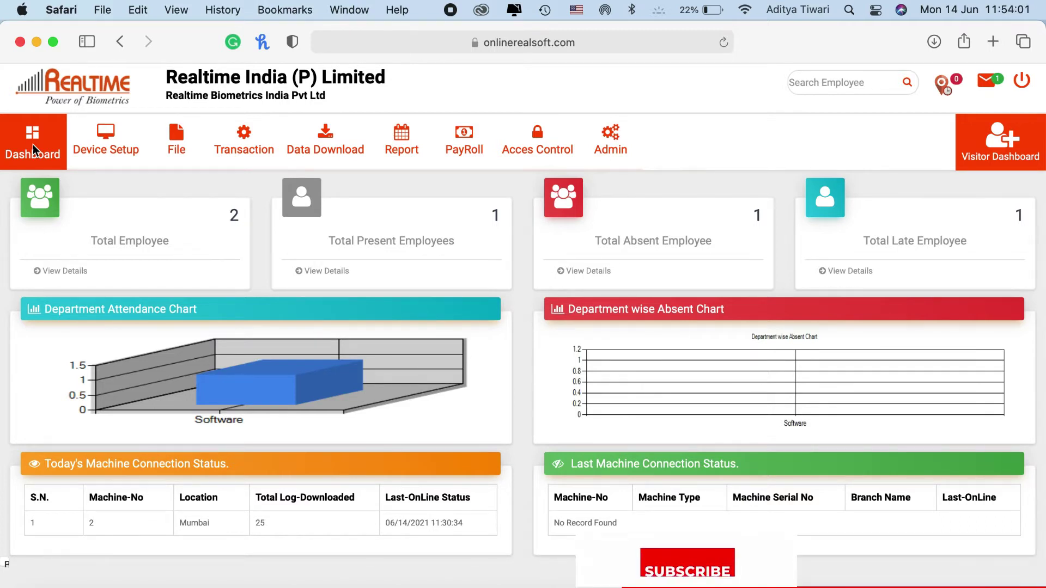
# Reload the dashboard, confirm 34 downloaded logs and the present employee's out-time of 11:54:0
pyautogui.click(32, 133)
pyautogui.tripleClick(263, 523)
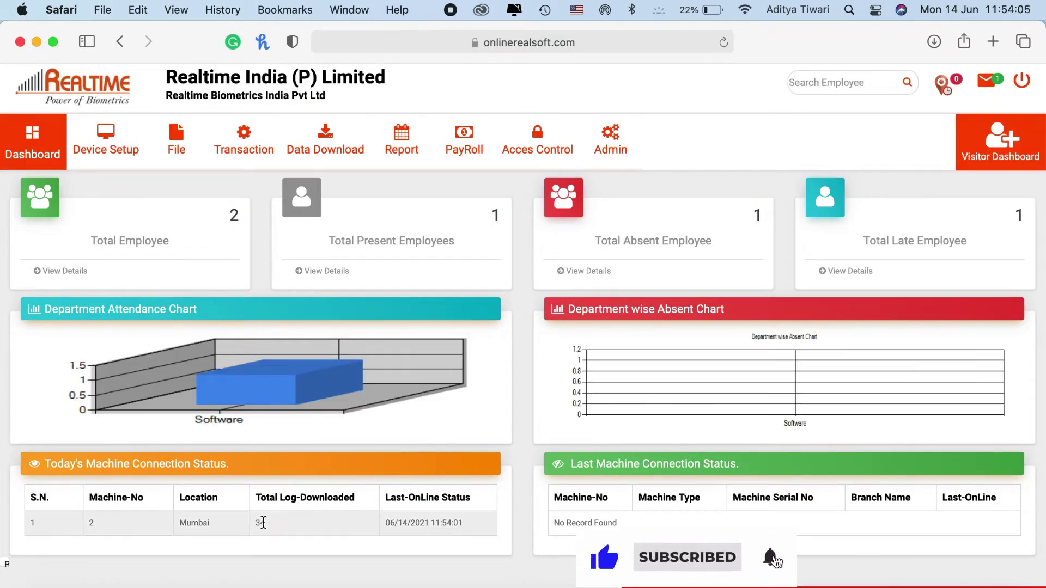
pyautogui.click(526, 430)
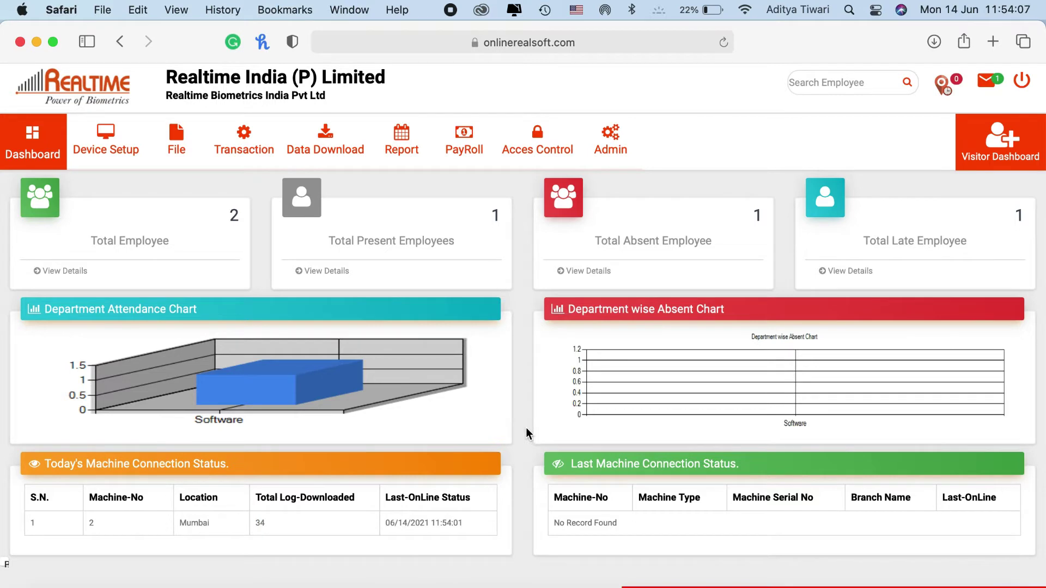
pyautogui.click(325, 271)
pyautogui.tripleClick(612, 290)
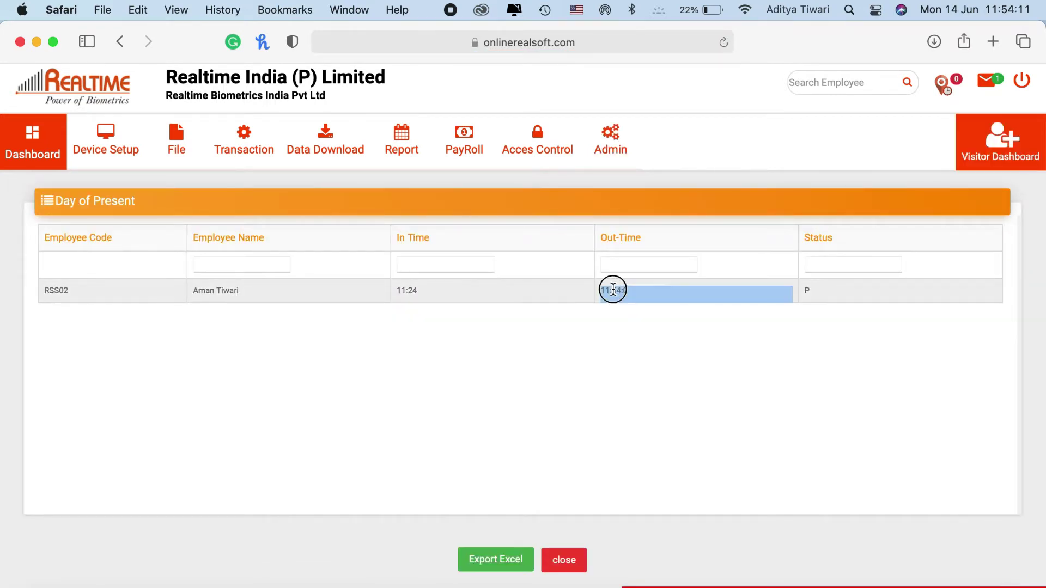
pyautogui.click(436, 365)
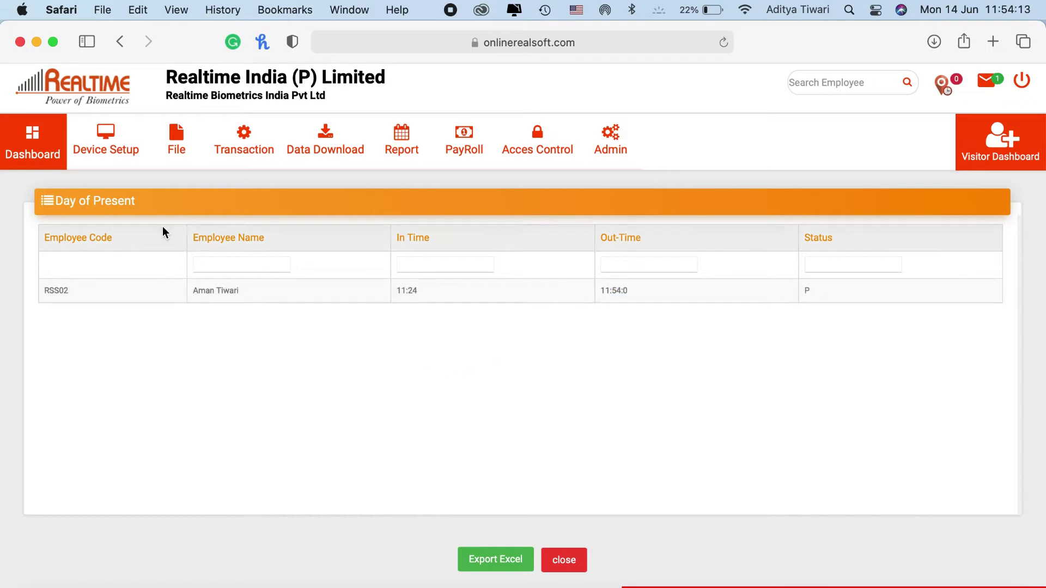
pyautogui.click(41, 155)
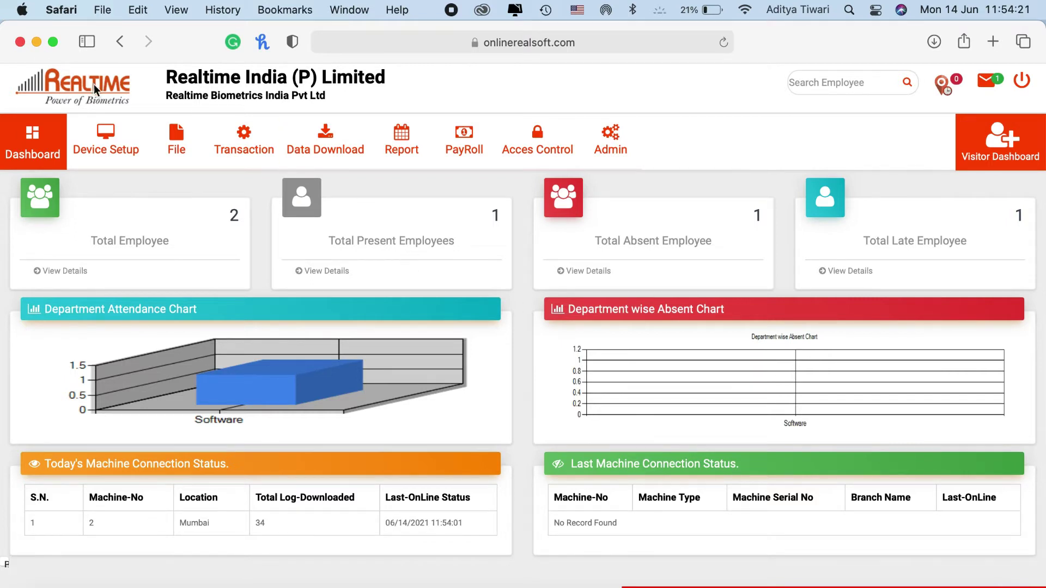
pyautogui.moveTo(202, 161)
# Add a new employee named Test with employee code RSS111
pyautogui.click(200, 311)
pyautogui.click(368, 547)
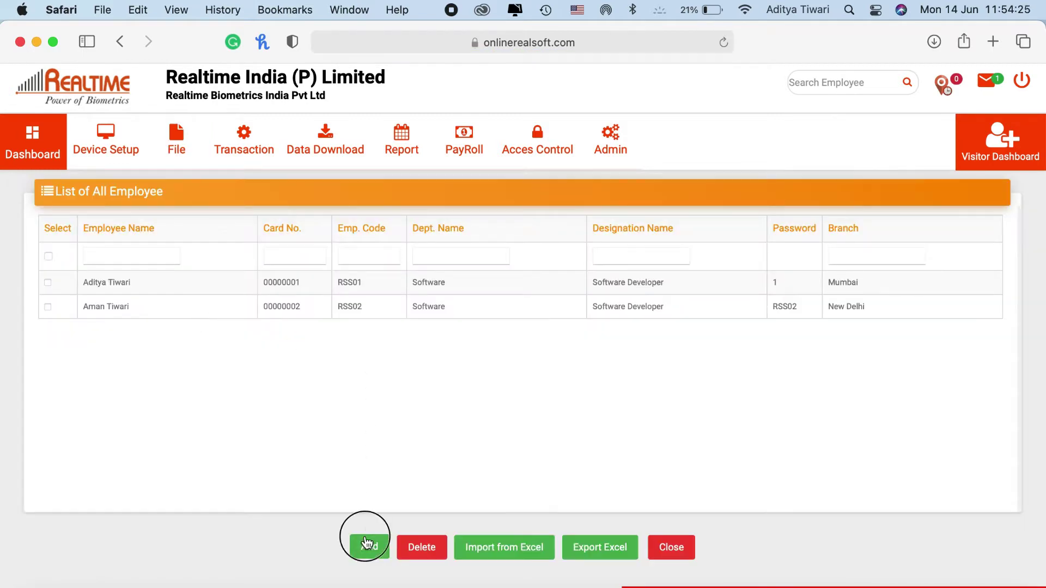
pyautogui.click(262, 274)
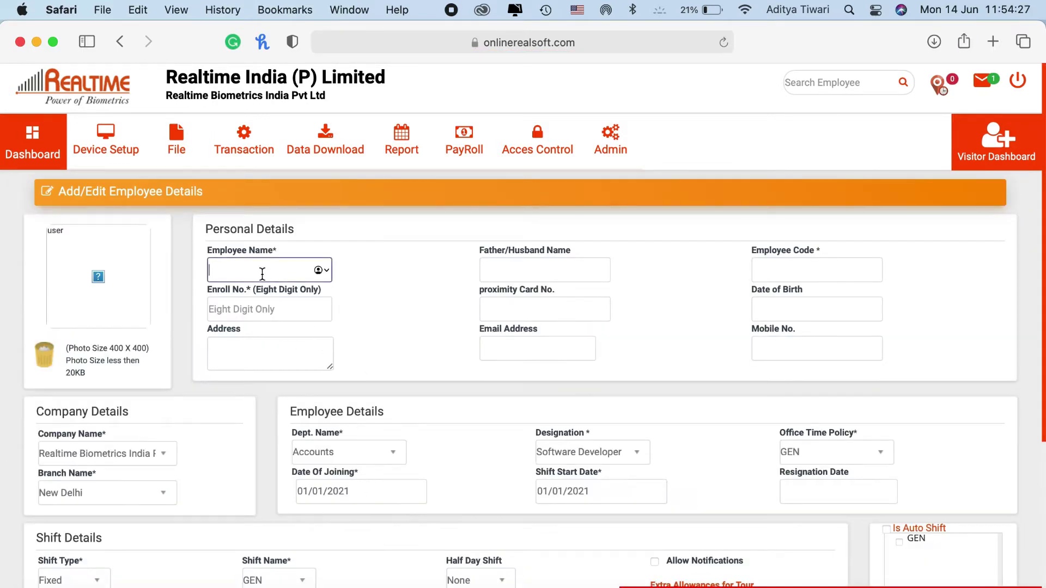
pyautogui.write('Test')
pyautogui.click(795, 271)
pyautogui.write('RSS111')
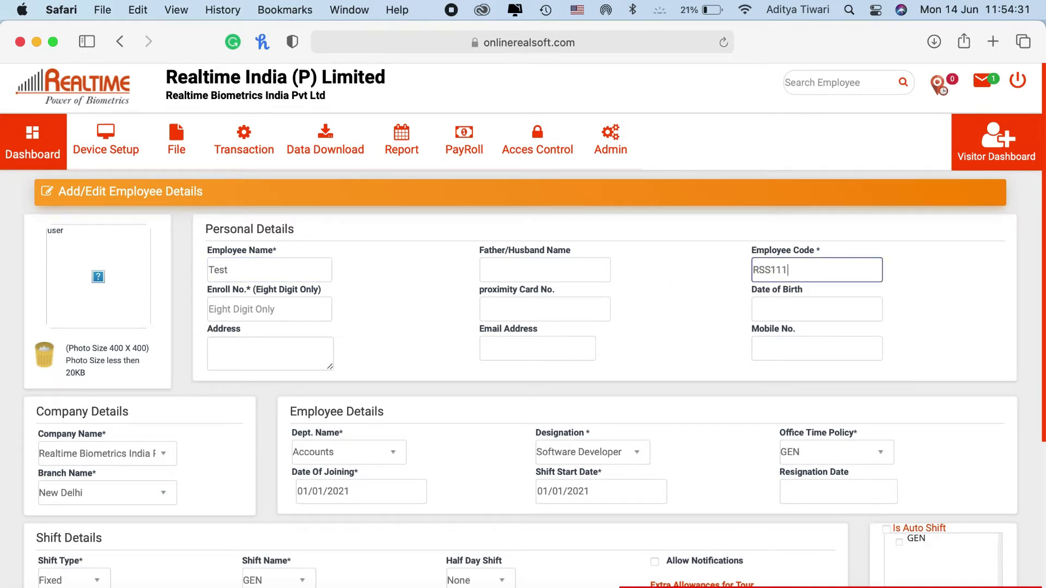
# Enter enroll number 00000111, save the employee, and return to the dashboard
pyautogui.click(270, 310)
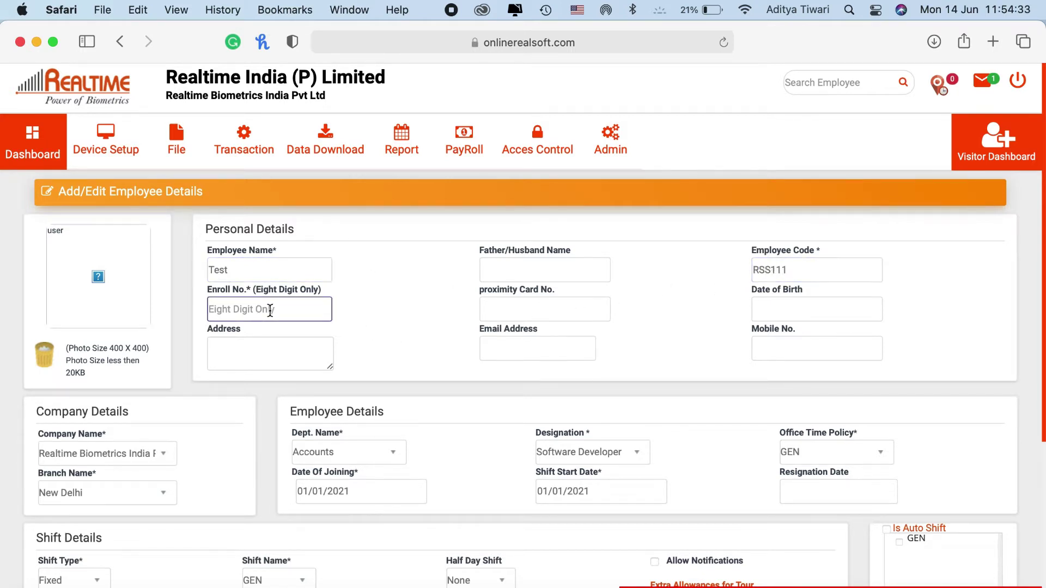
pyautogui.write('0000000')
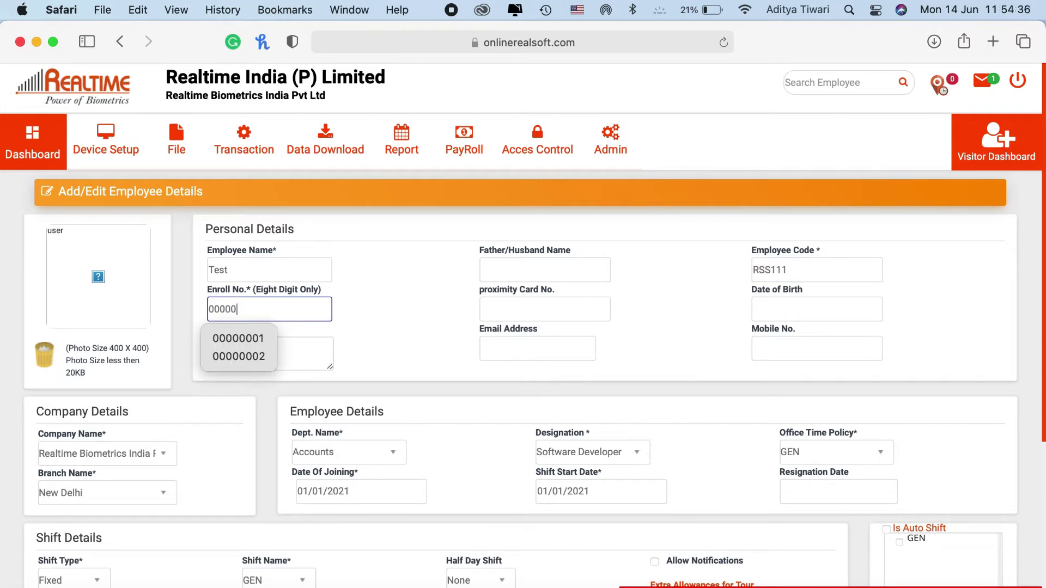
pyautogui.press('BackSpace')
pyautogui.press('BackSpace')
pyautogui.press('BackSpace')
pyautogui.write('0111')
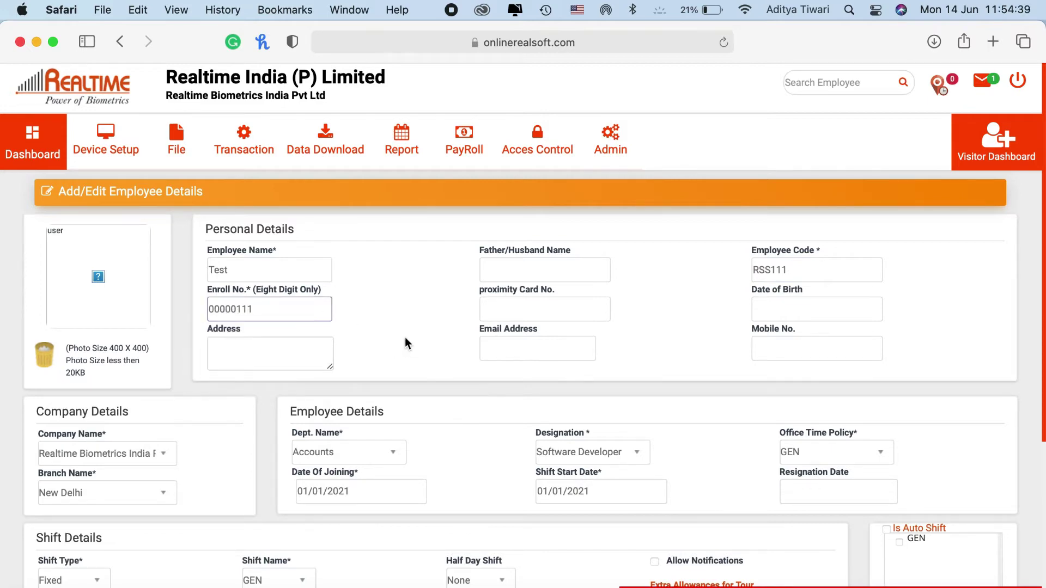
pyautogui.scroll(-5, 404, 338)
pyautogui.click(411, 578)
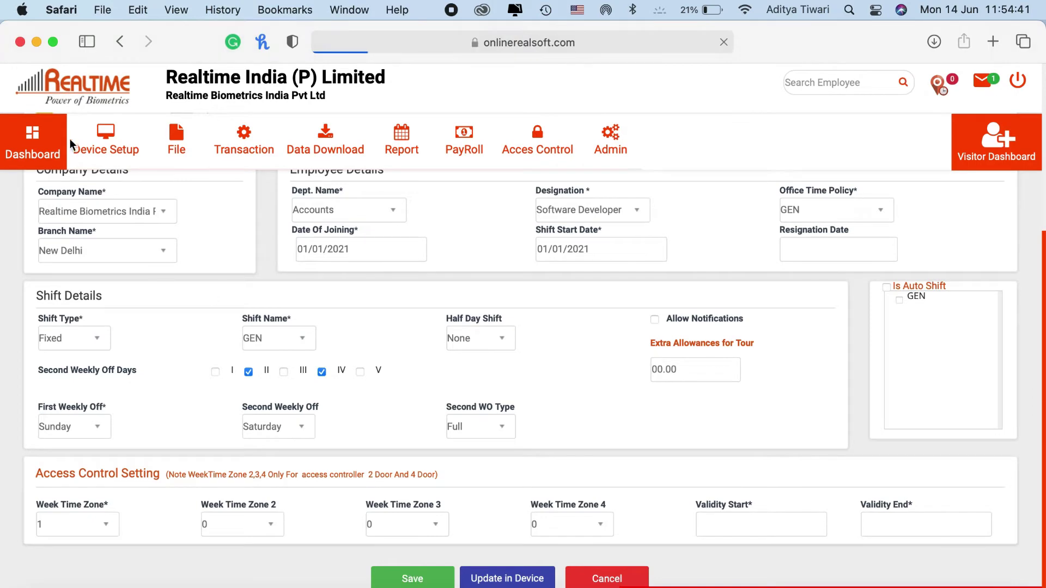
pyautogui.click(32, 141)
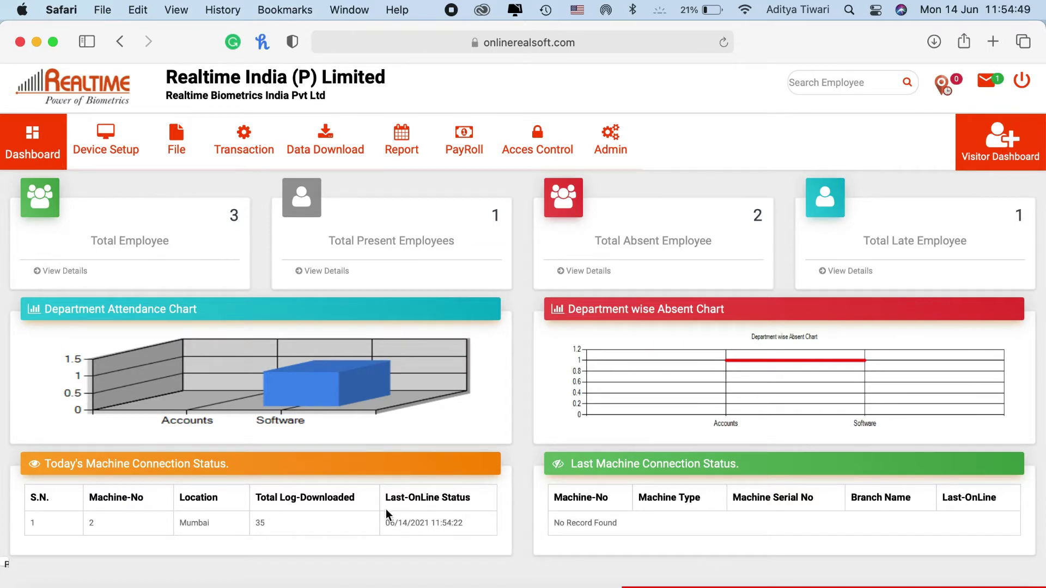
# Reload the dashboard and check the updated Total Present Employees count
pyautogui.tripleClick(439, 524)
pyautogui.click(29, 140)
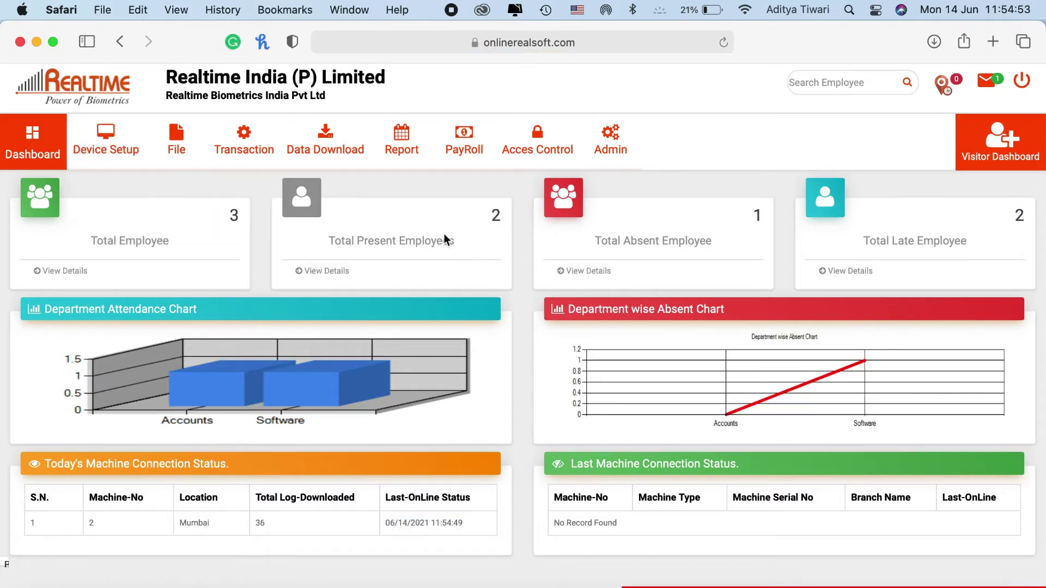
pyautogui.click(492, 217)
pyautogui.moveTo(492, 217); pyautogui.dragTo(531, 223)
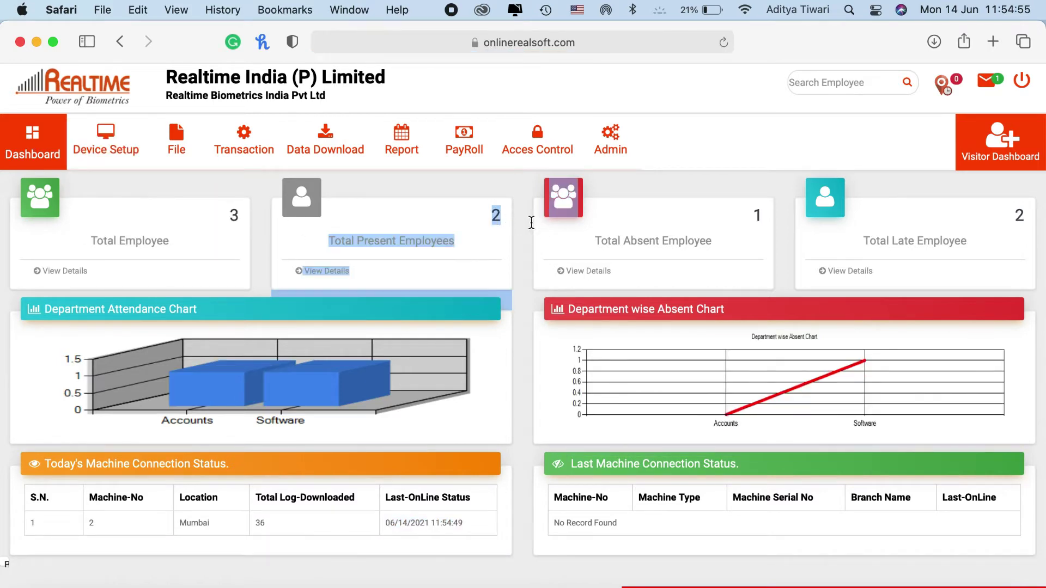
pyautogui.click(530, 238)
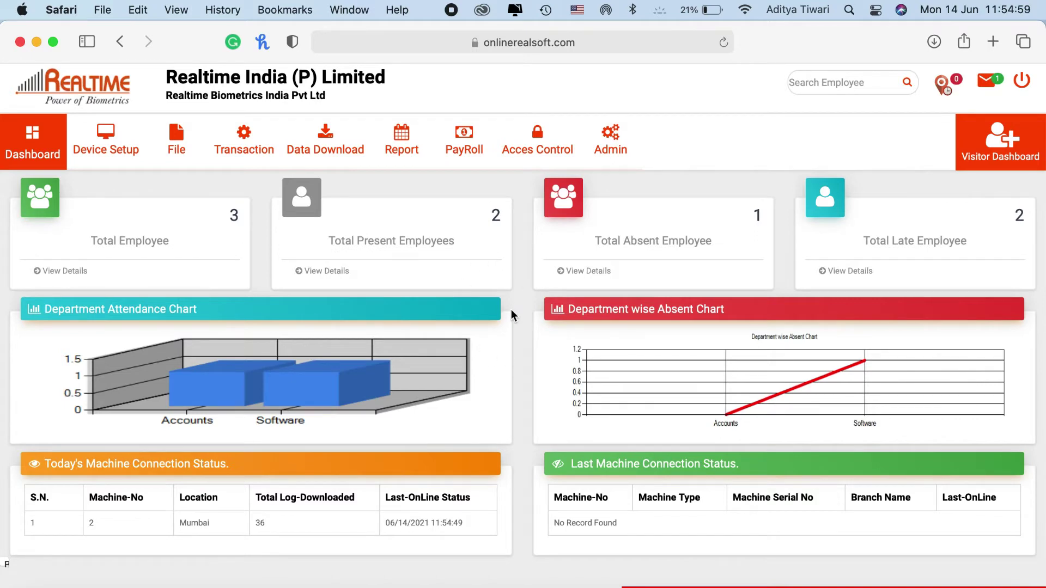
# View the present, late and absent employee lists, returning to the dashboard after each
pyautogui.click(319, 271)
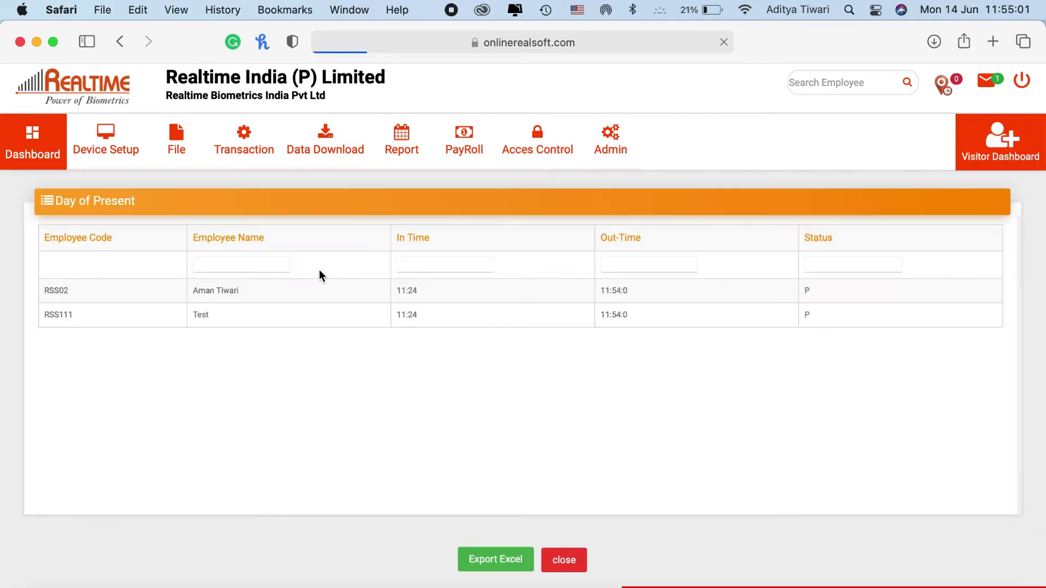
pyautogui.click(32, 142)
pyautogui.click(851, 271)
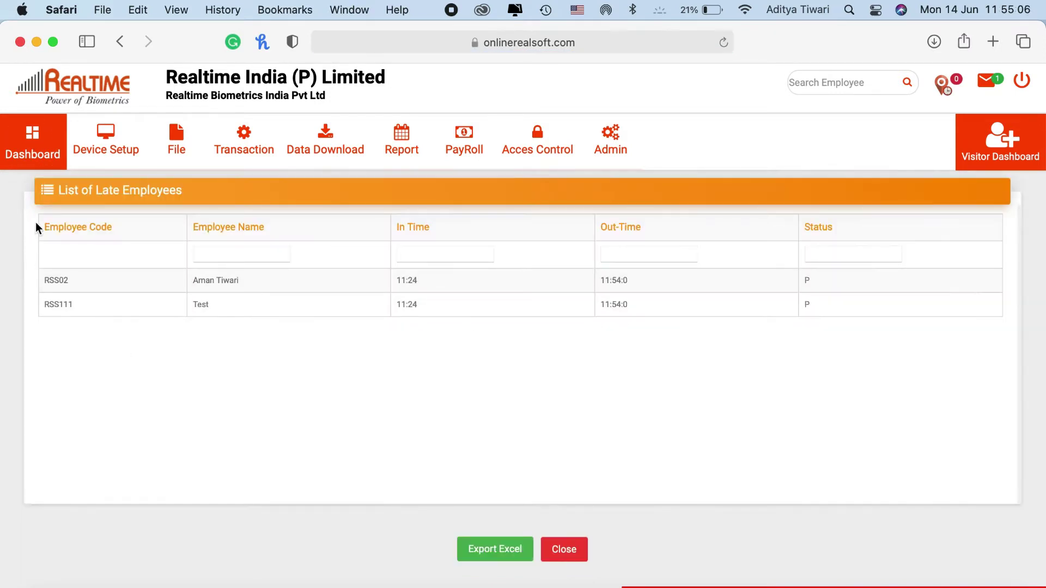
pyautogui.click(31, 143)
pyautogui.click(587, 273)
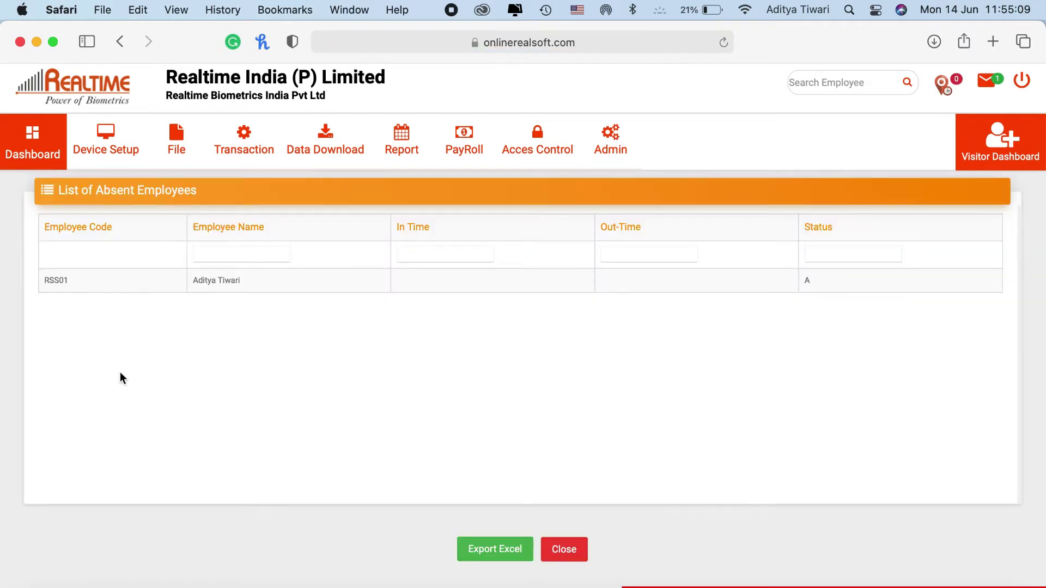
pyautogui.click(33, 139)
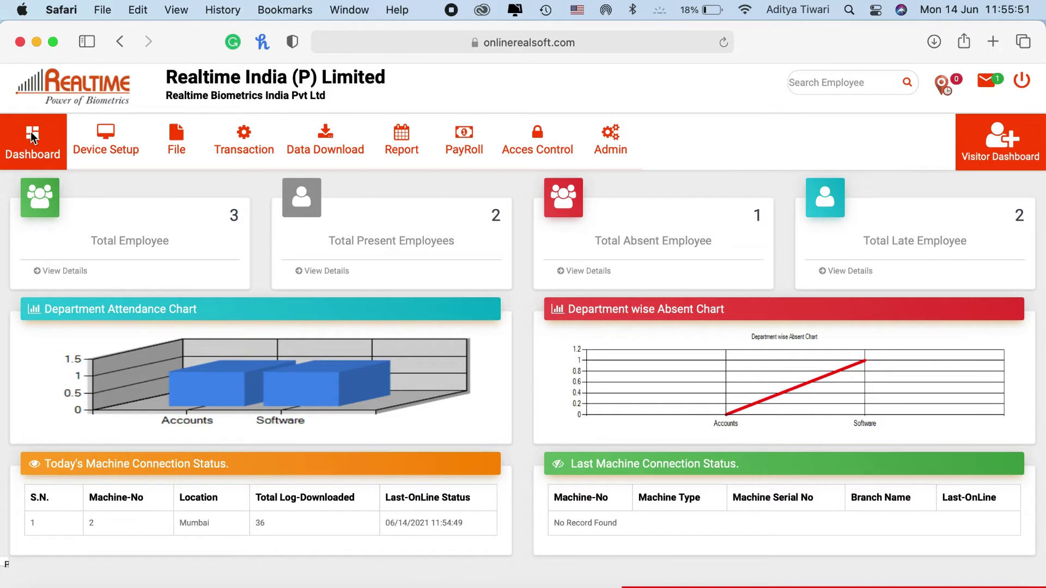
# Reload the dashboard and check the new counts: 3 present, 0 absent, 3 late
pyautogui.click(34, 138)
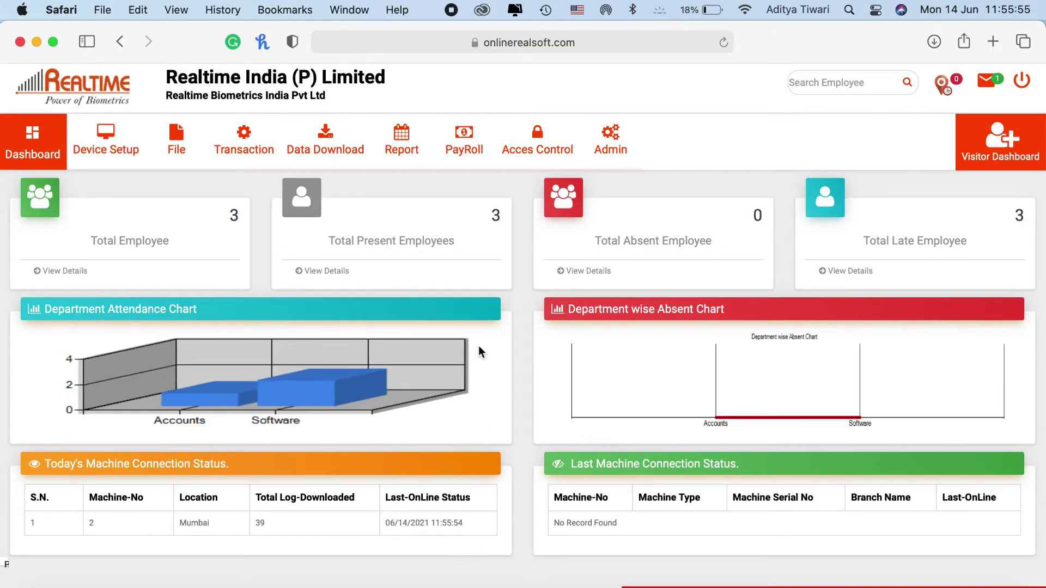
pyautogui.moveTo(489, 215); pyautogui.dragTo(528, 218)
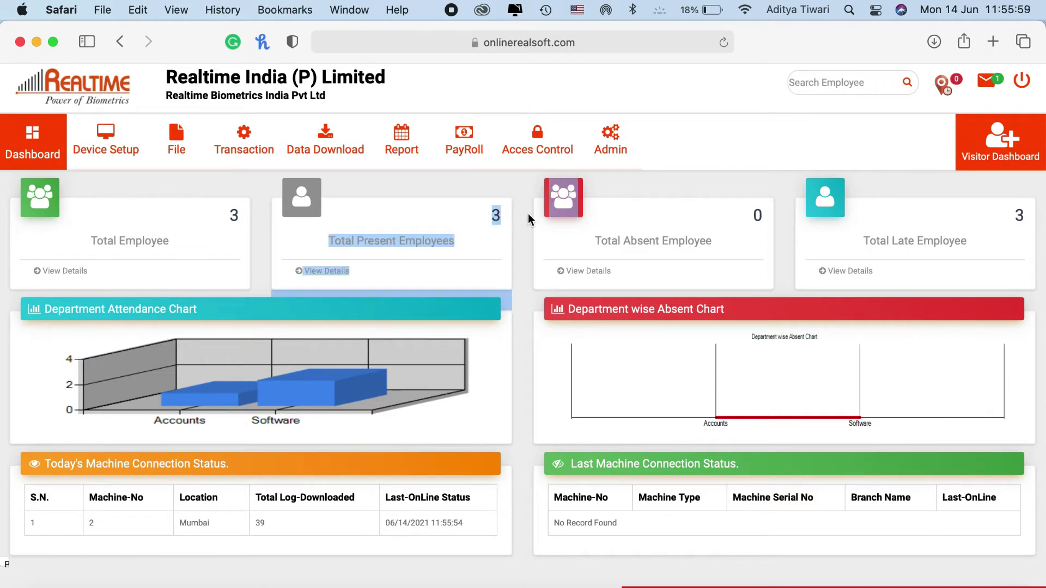
pyautogui.click(528, 217)
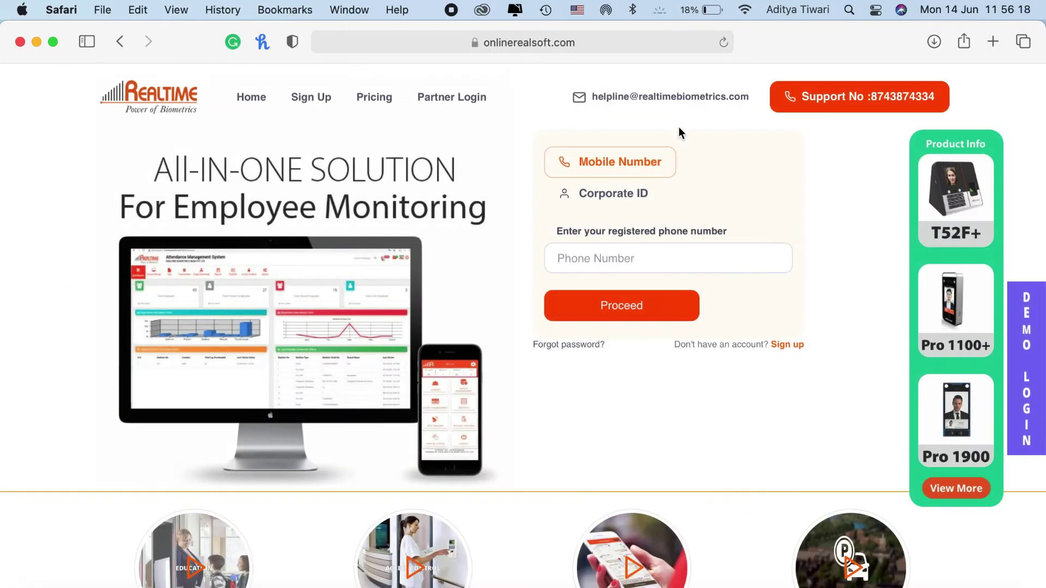
# Look at the video editing notes in Notes and close the Finder window
pyautogui.press('super+Tab')
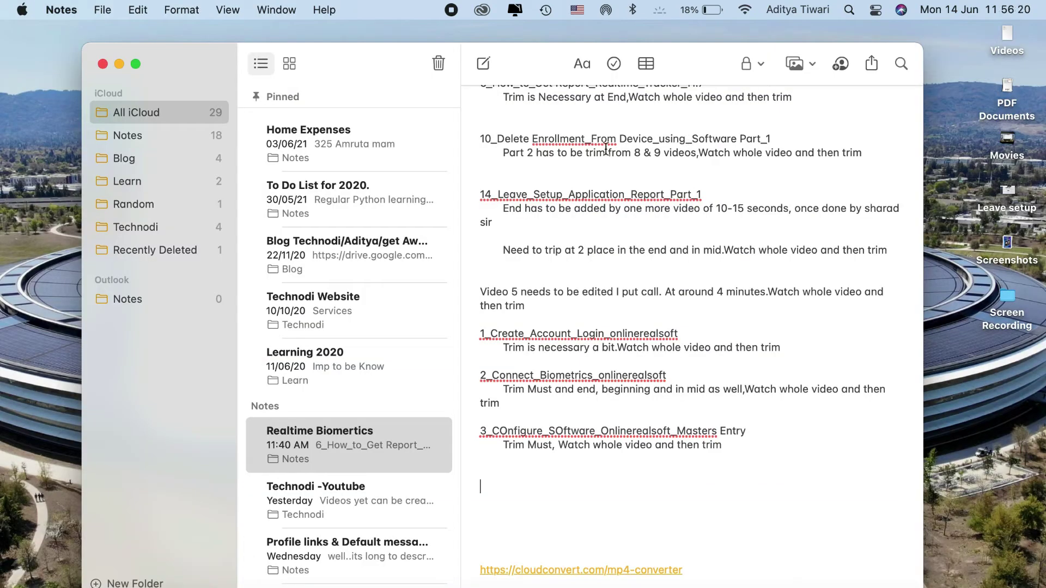
pyautogui.press('super+Tab')
pyautogui.click(167, 102)
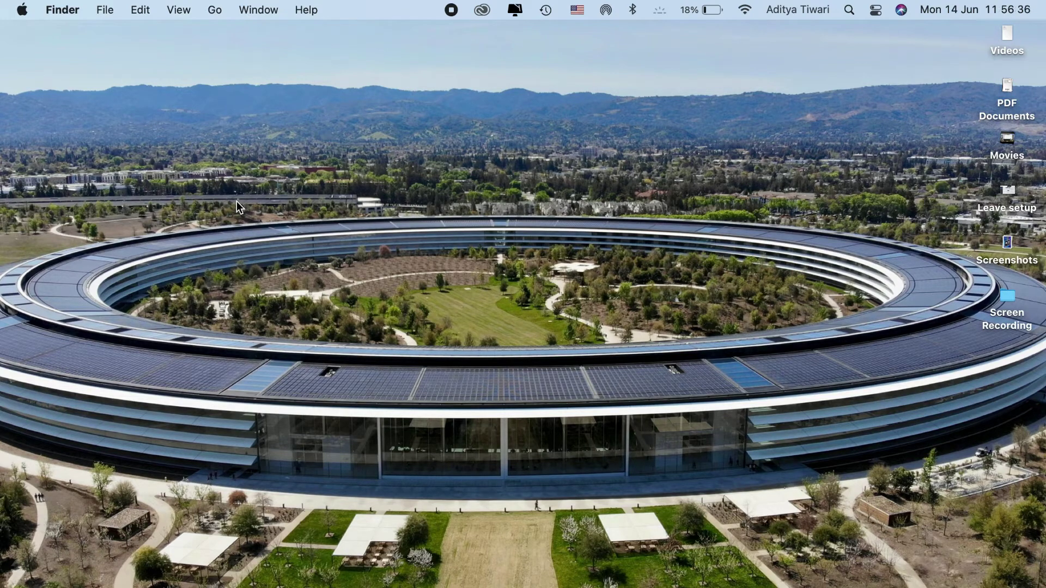
# Launch Safari through Spotlight search
pyautogui.press('super+space')
pyautogui.write('safari')
pyautogui.press('Return')
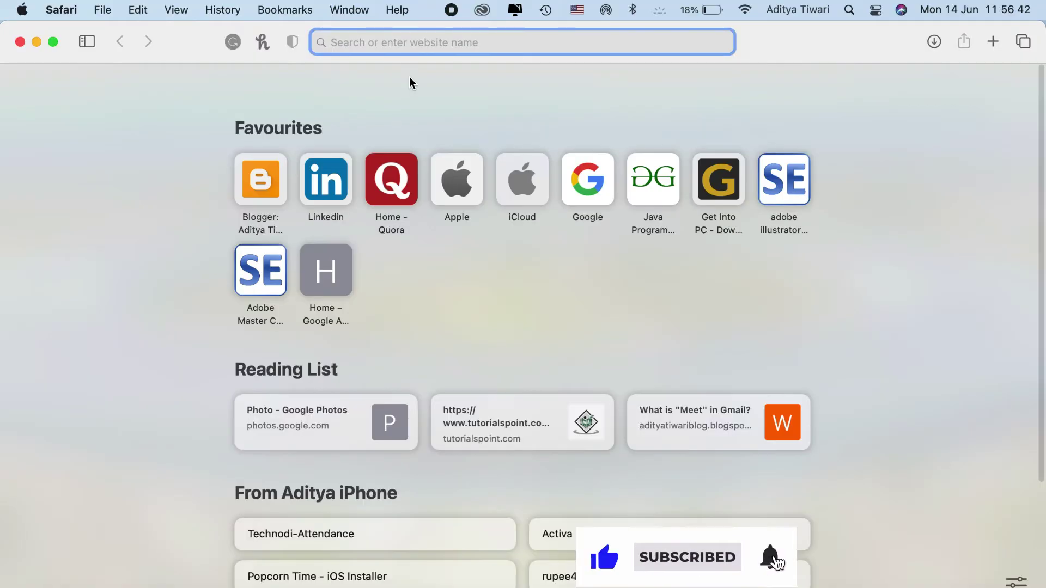
# Load onlinerealsoft.com and log in with the corporate ID and saved user credentials
pyautogui.write('onl')
pyautogui.press('Return')
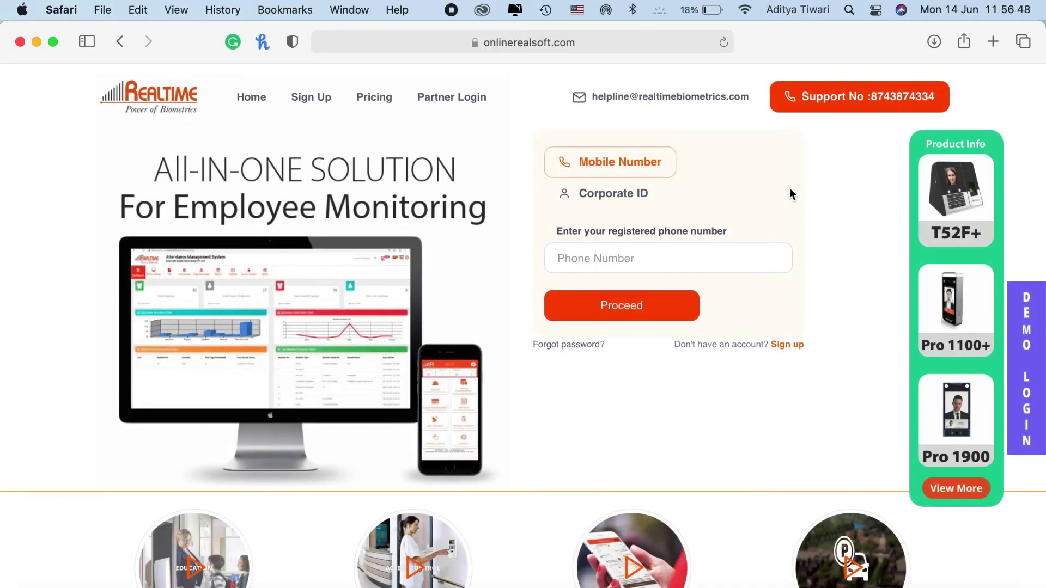
pyautogui.click(604, 195)
pyautogui.click(592, 254)
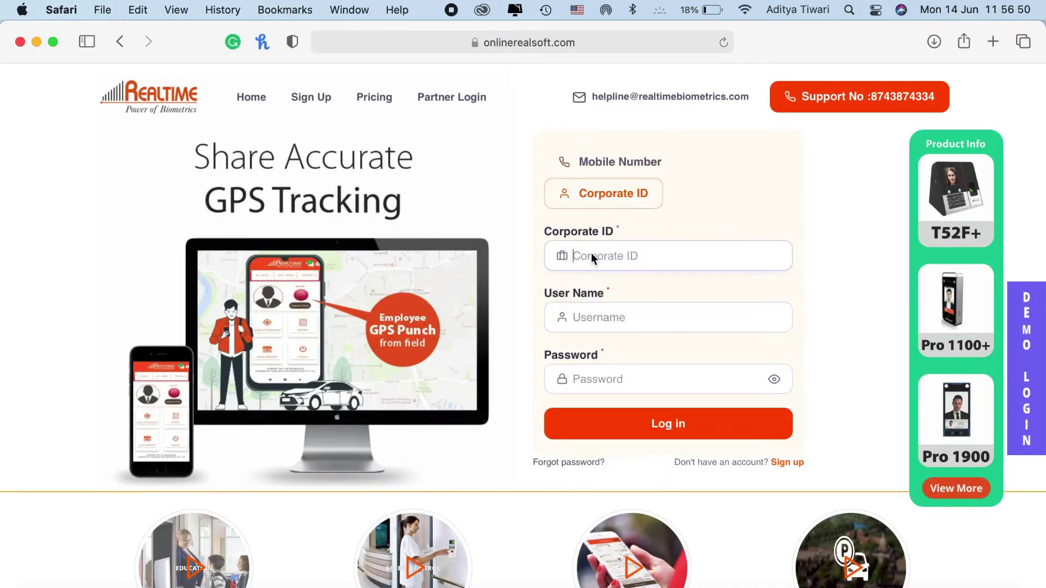
pyautogui.write('realtime')
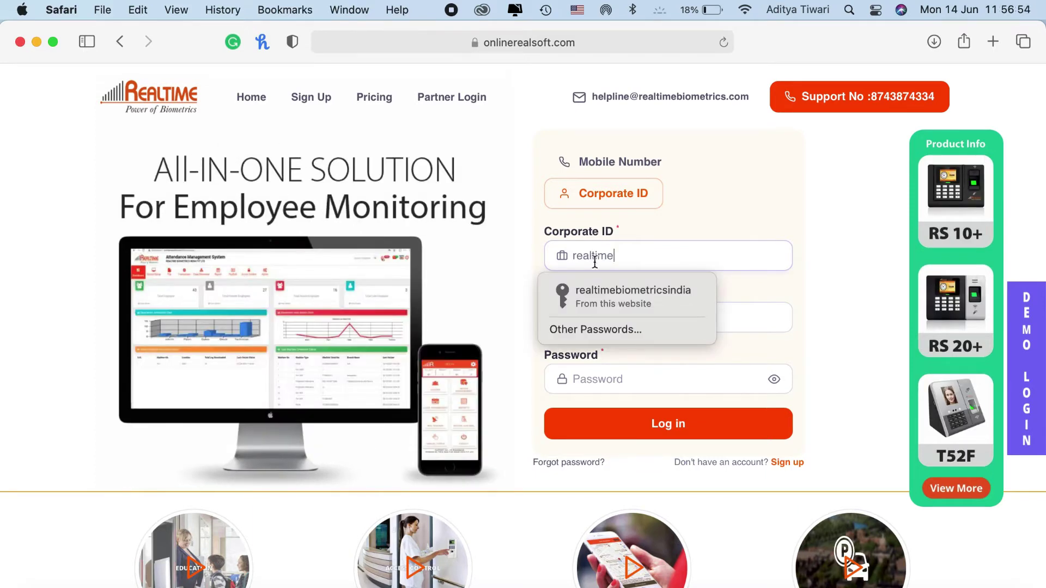
pyautogui.click(605, 291)
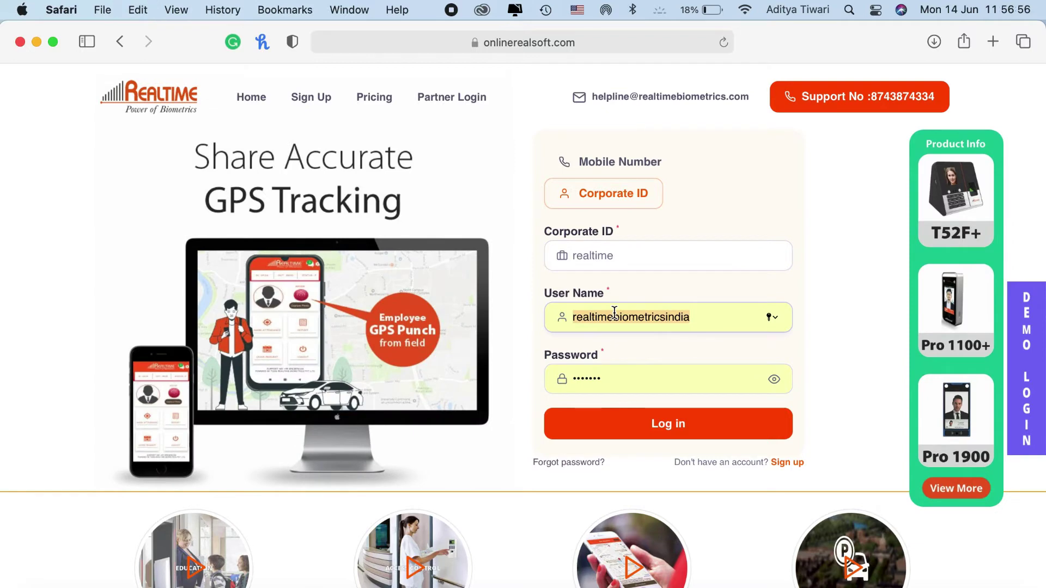
pyautogui.doubleClick(596, 251)
pyautogui.press('super+v')
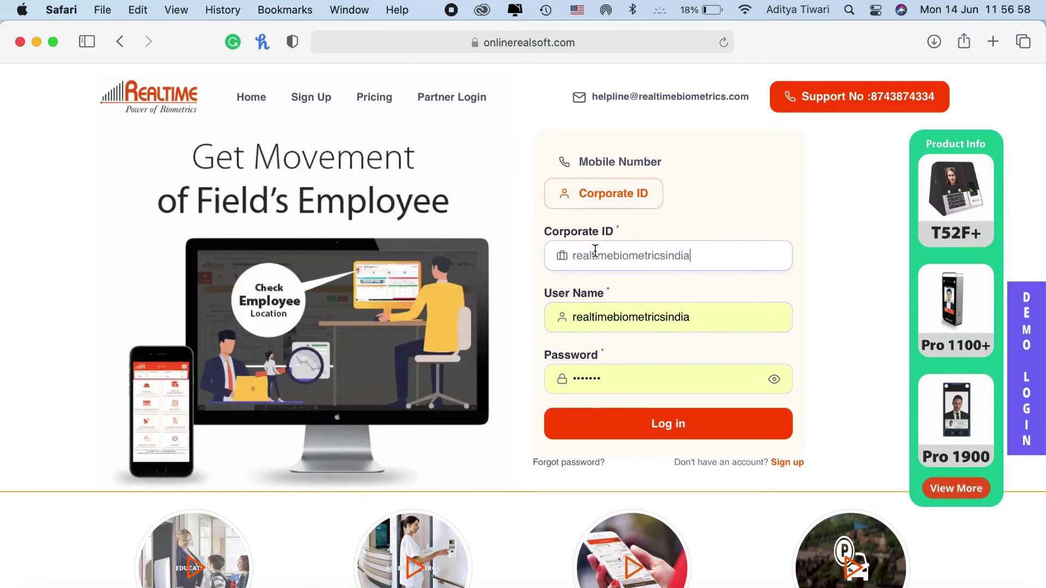
pyautogui.click(665, 429)
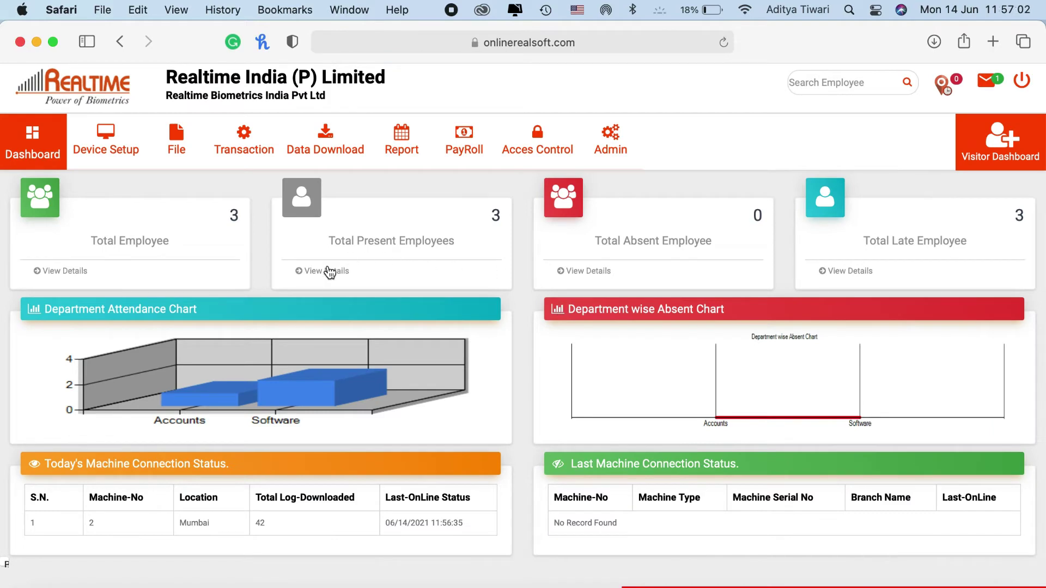
# Check the out-times of present employees RSS02 and RSS111, then return to the dashboard
pyautogui.click(327, 271)
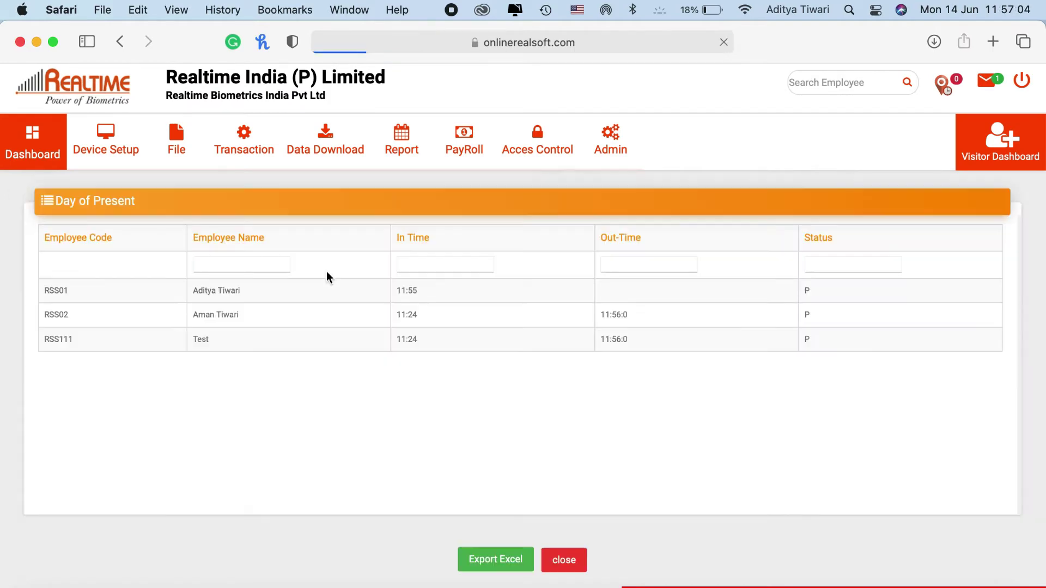
pyautogui.tripleClick(610, 311)
pyautogui.tripleClick(620, 346)
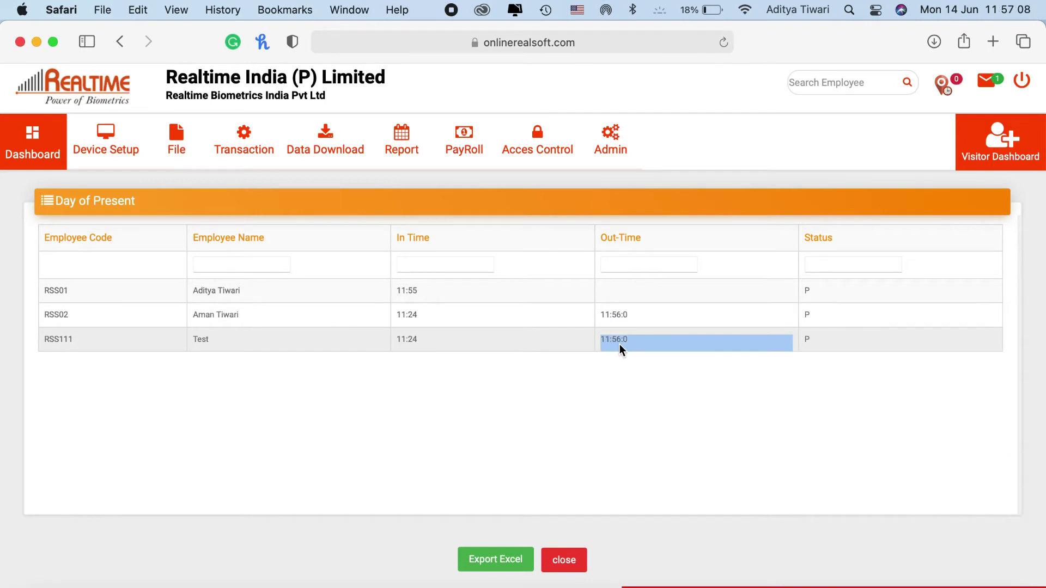
pyautogui.click(25, 144)
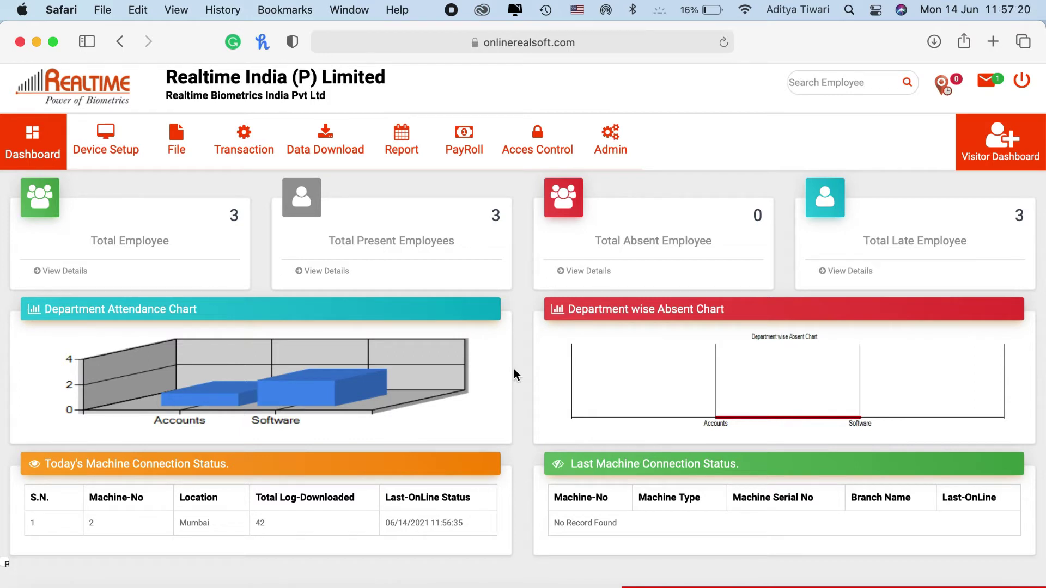
# Open the daily report form with date 14/06/2021 and select the Accounts and Software departments
pyautogui.moveTo(391, 140)
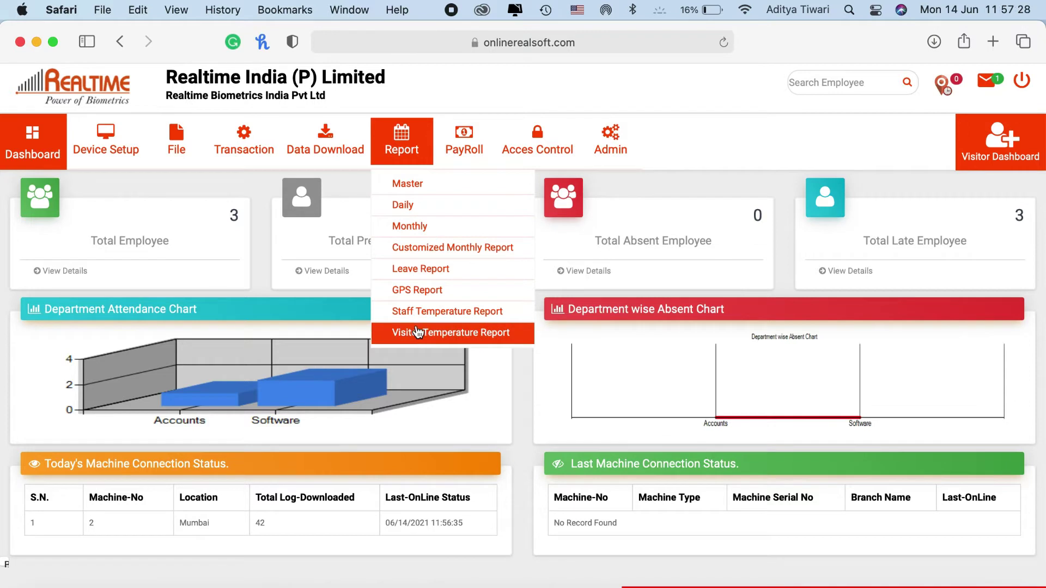
pyautogui.click(406, 210)
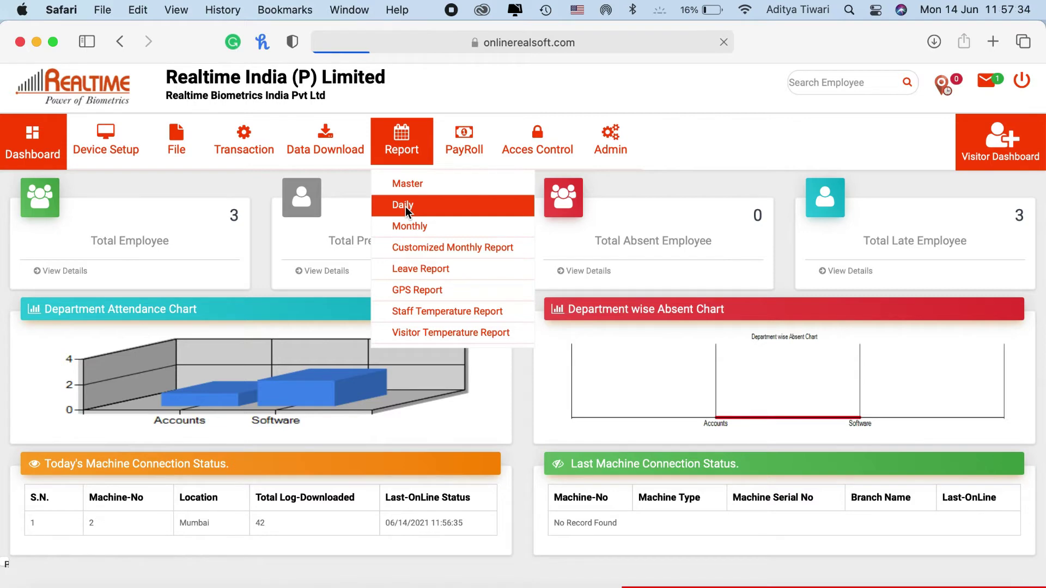
pyautogui.scroll(-1, 472, 253)
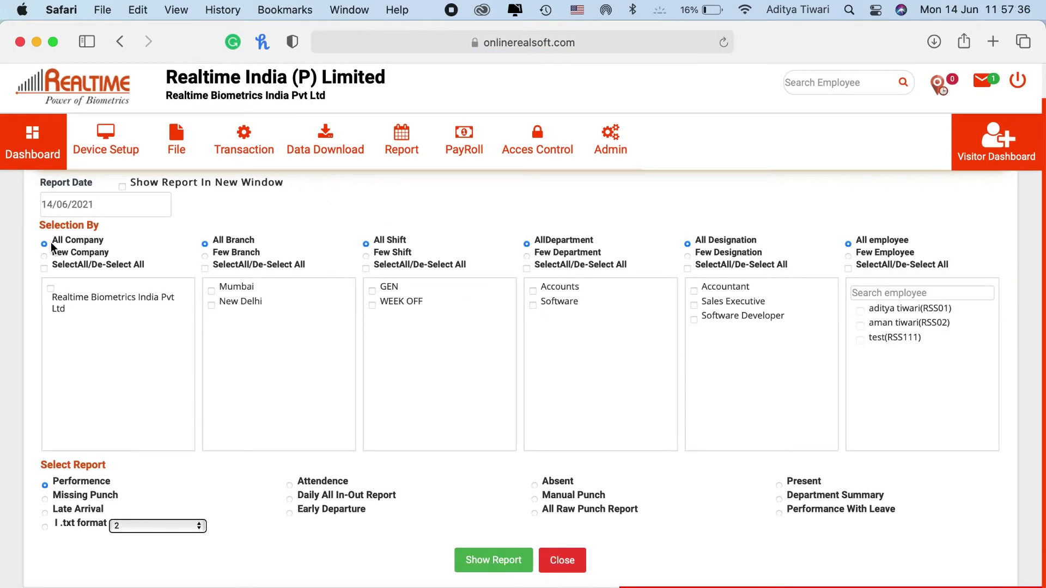
pyautogui.click(147, 203)
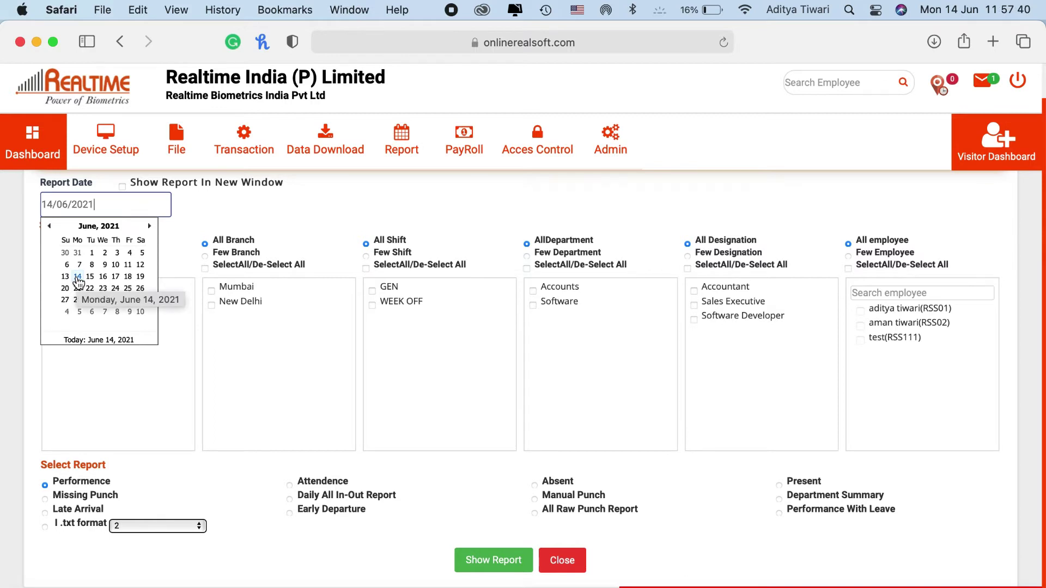
pyautogui.click(78, 278)
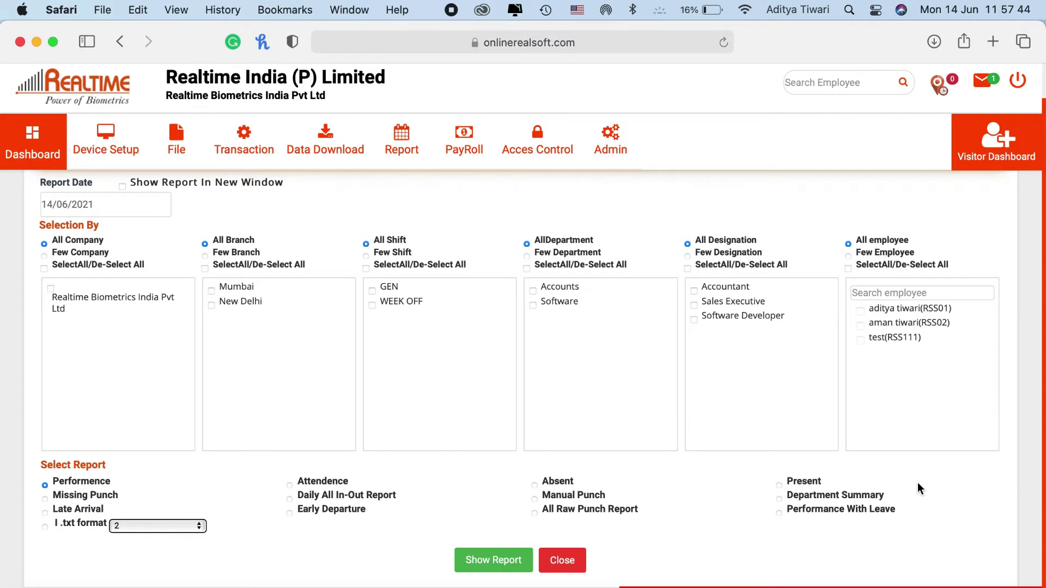
pyautogui.click(533, 292)
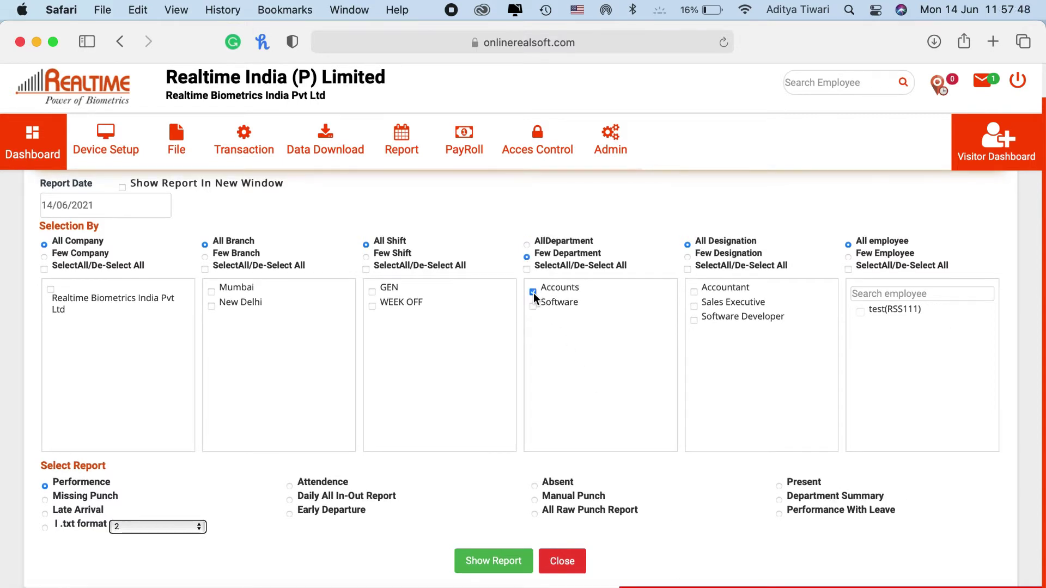
pyautogui.click(527, 244)
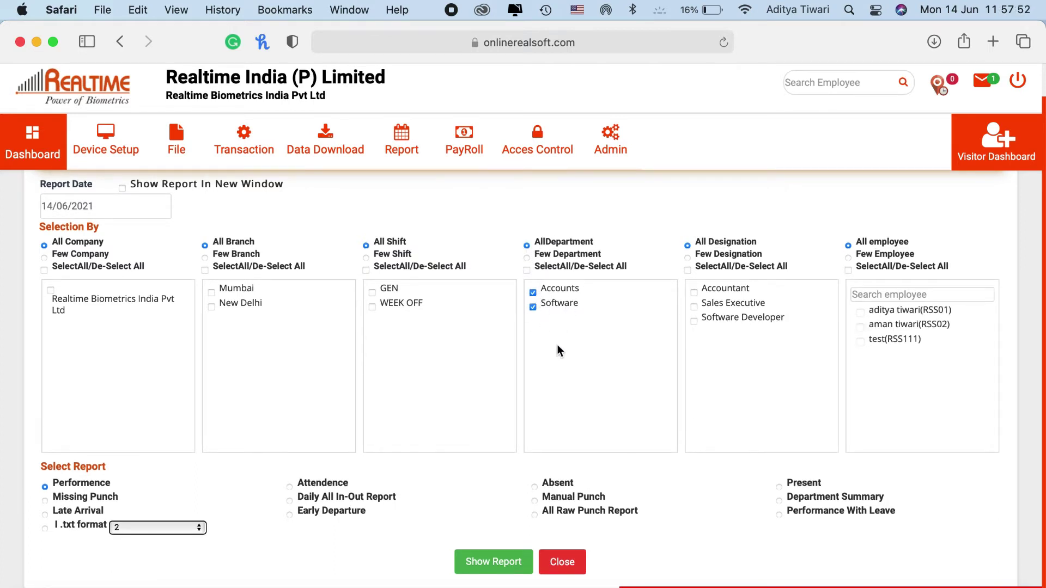
# Choose the Performence report type and show the report
pyautogui.scroll(-1, 438, 485)
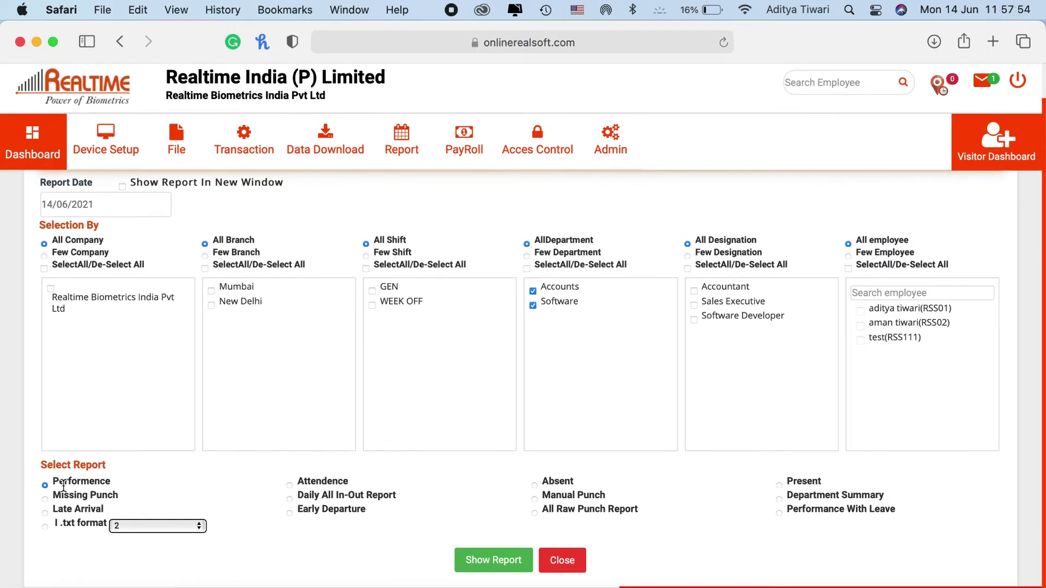
pyautogui.press('super+equal')
pyautogui.scroll(-3, 345, 480)
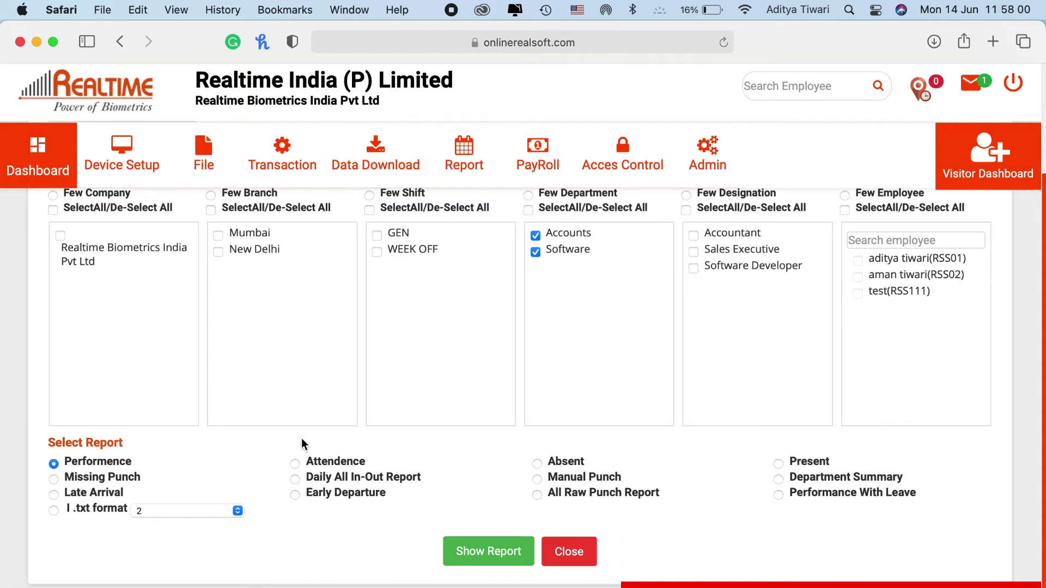
pyautogui.tripleClick(92, 465)
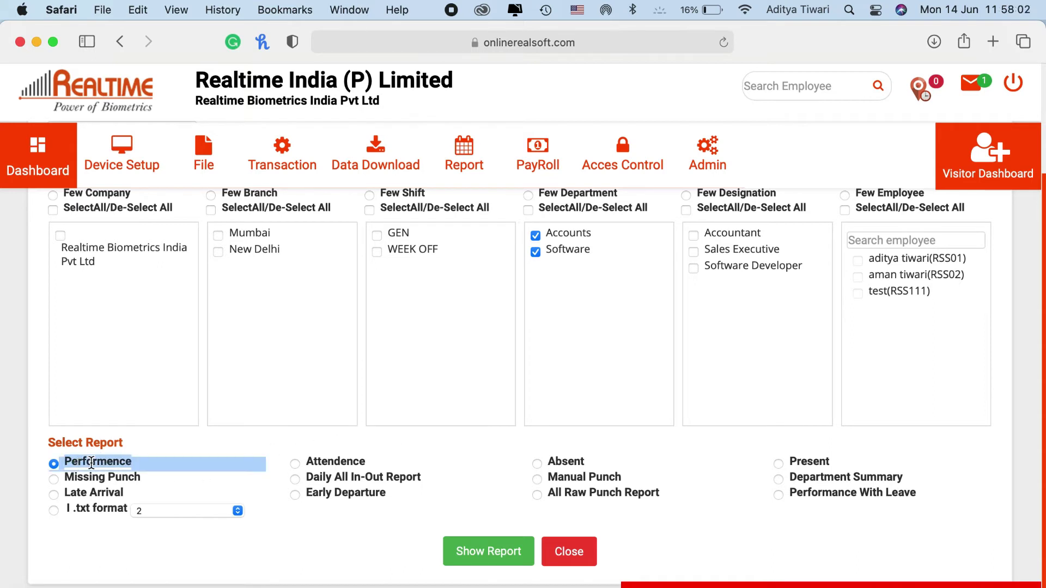
pyautogui.click(99, 463)
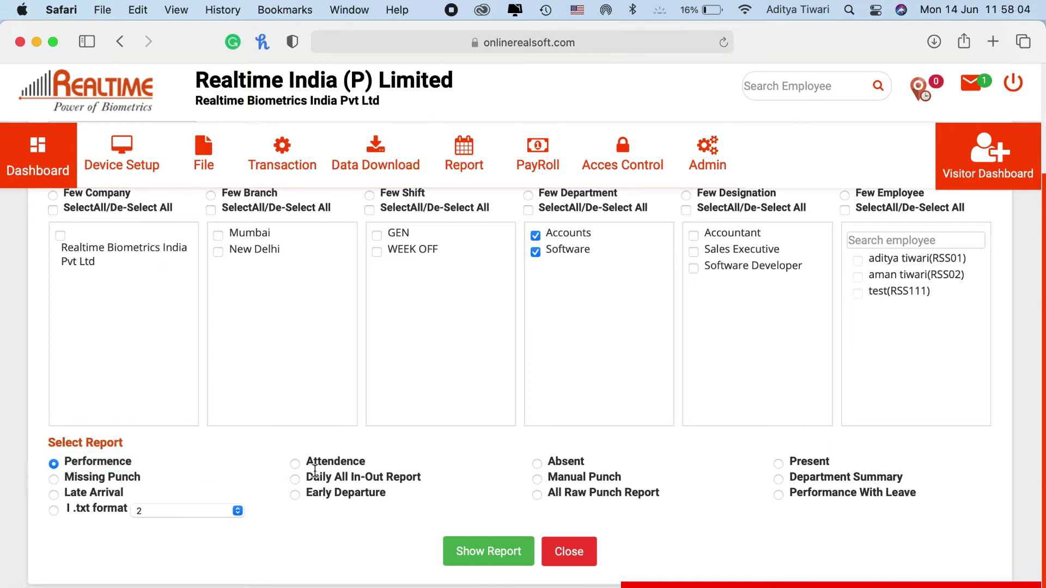
pyautogui.click(483, 553)
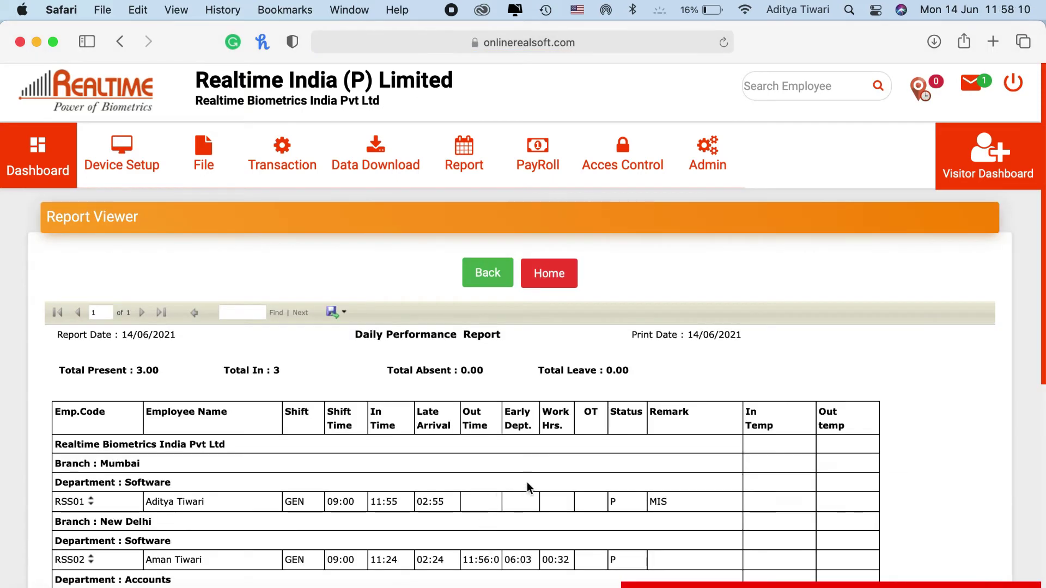
# Point out RSS01's name, code, GEN shift, 09:00 shift time and 11:55 in time
pyautogui.scroll(-5, 527, 487)
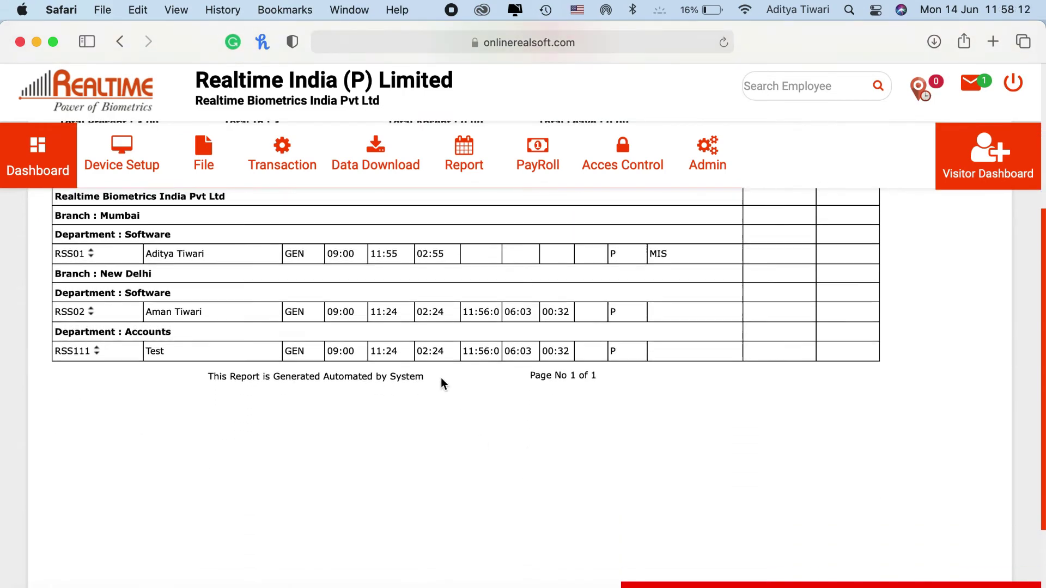
pyautogui.scroll(1, 441, 383)
pyautogui.tripleClick(156, 278)
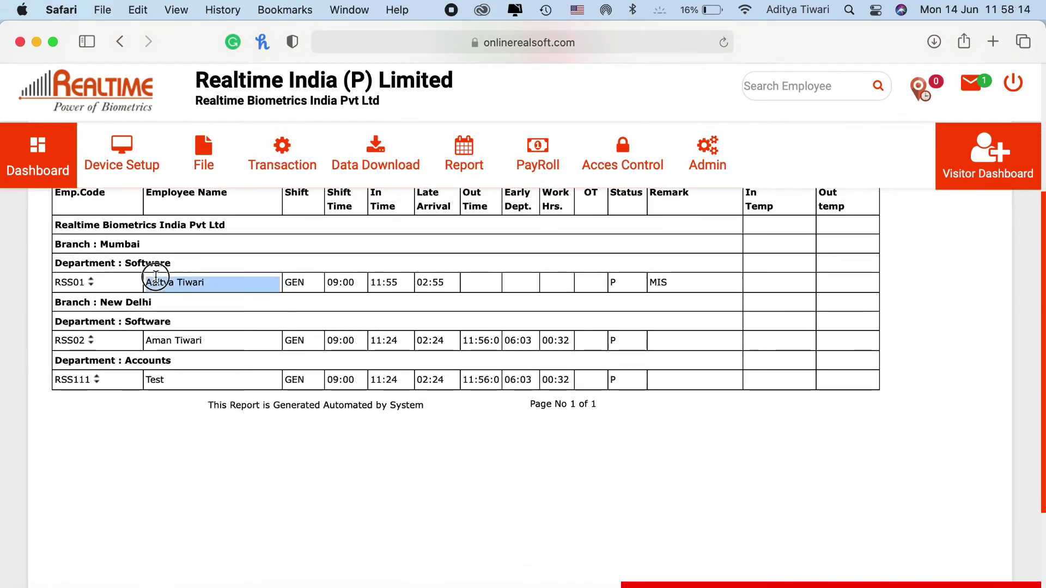
pyautogui.tripleClick(146, 225)
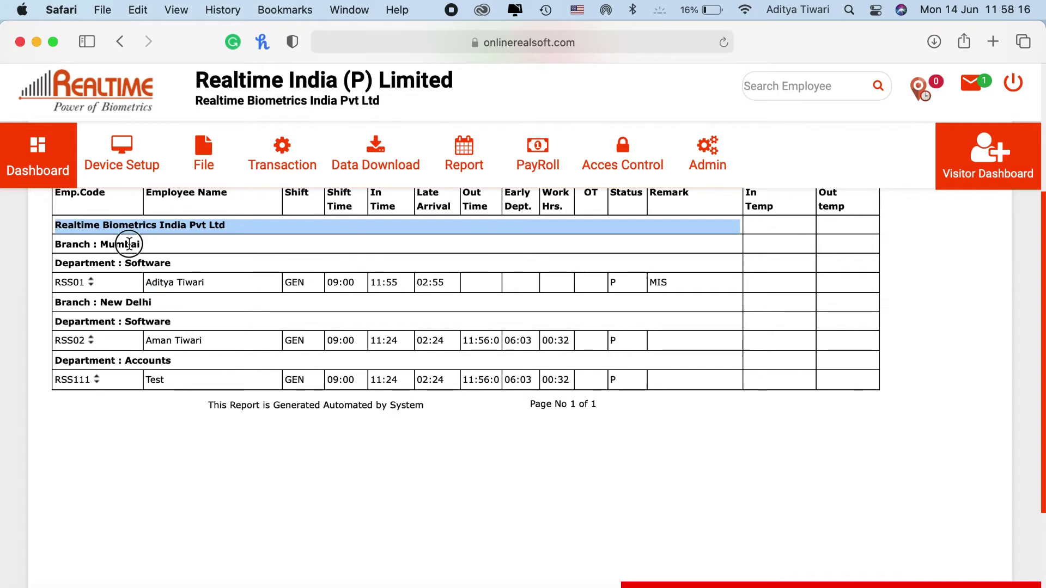
pyautogui.click(129, 244)
pyautogui.doubleClick(70, 282)
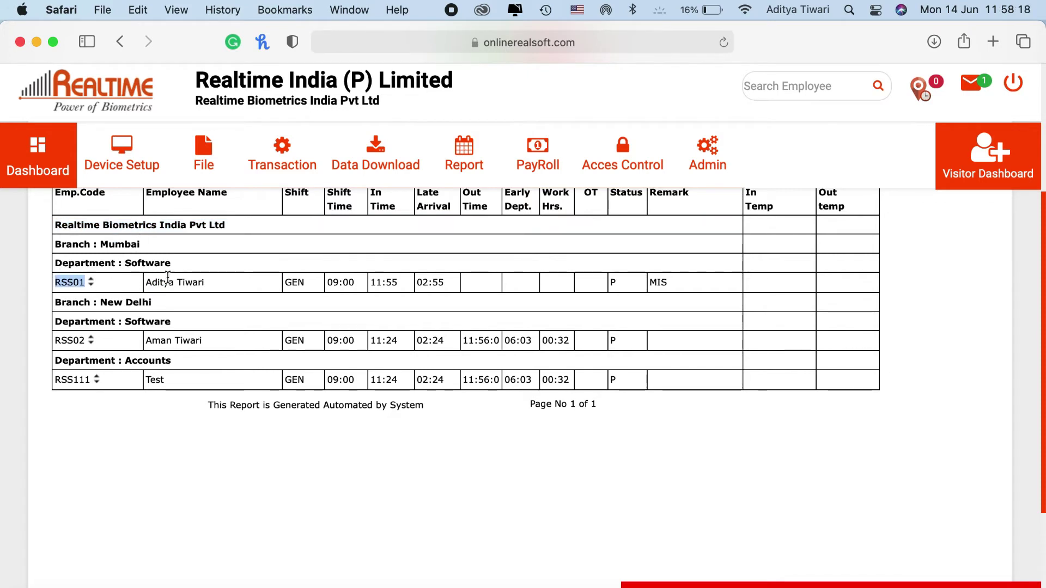
pyautogui.tripleClick(164, 279)
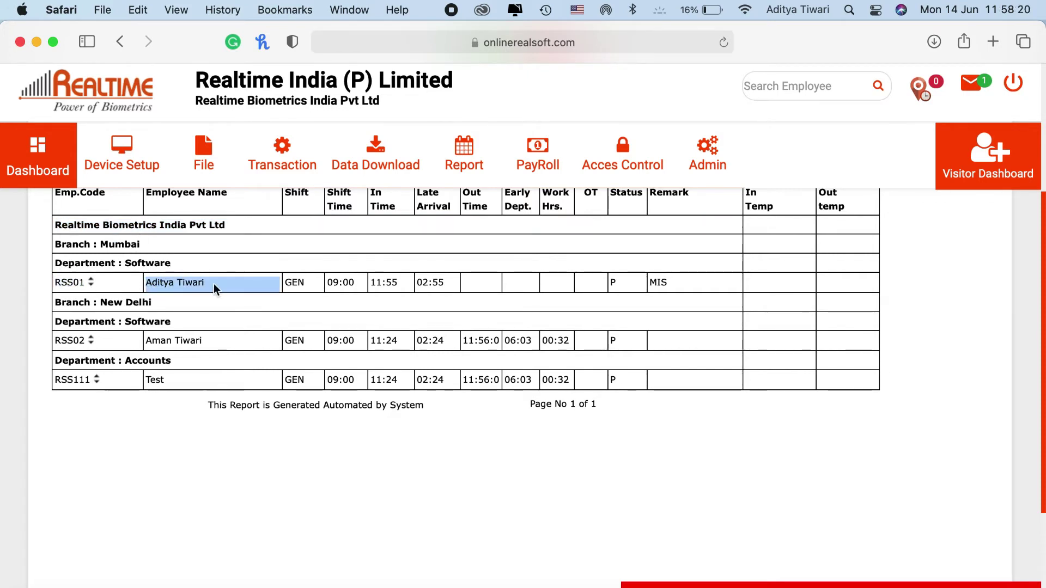
pyautogui.tripleClick(292, 281)
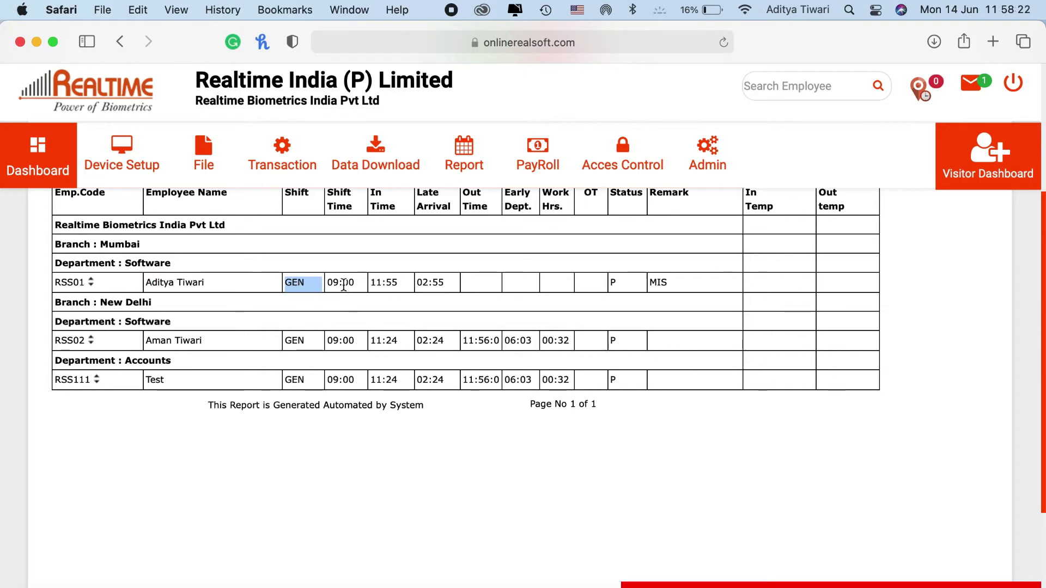
pyautogui.tripleClick(344, 283)
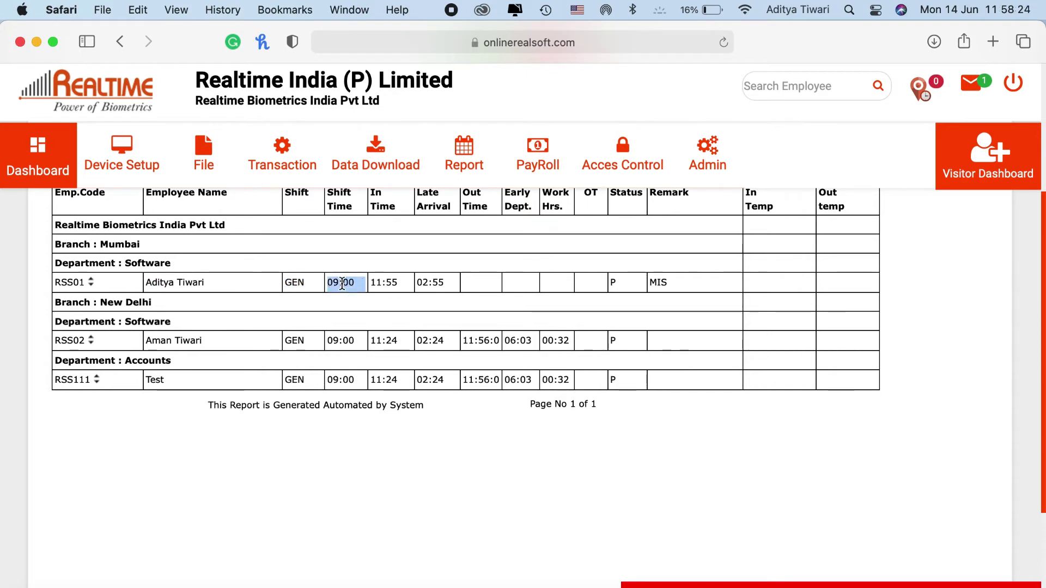
pyautogui.tripleClick(389, 281)
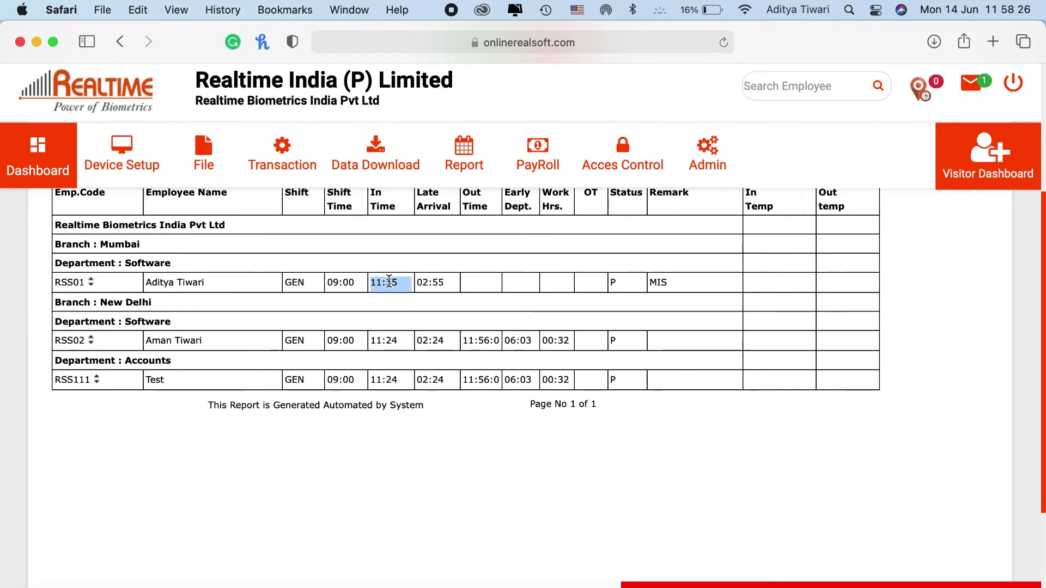
# Highlight RSS01's 02:55 late arrival, RSS02's 11:24 in time and the 00:32 work hours
pyautogui.scroll(1, 437, 283)
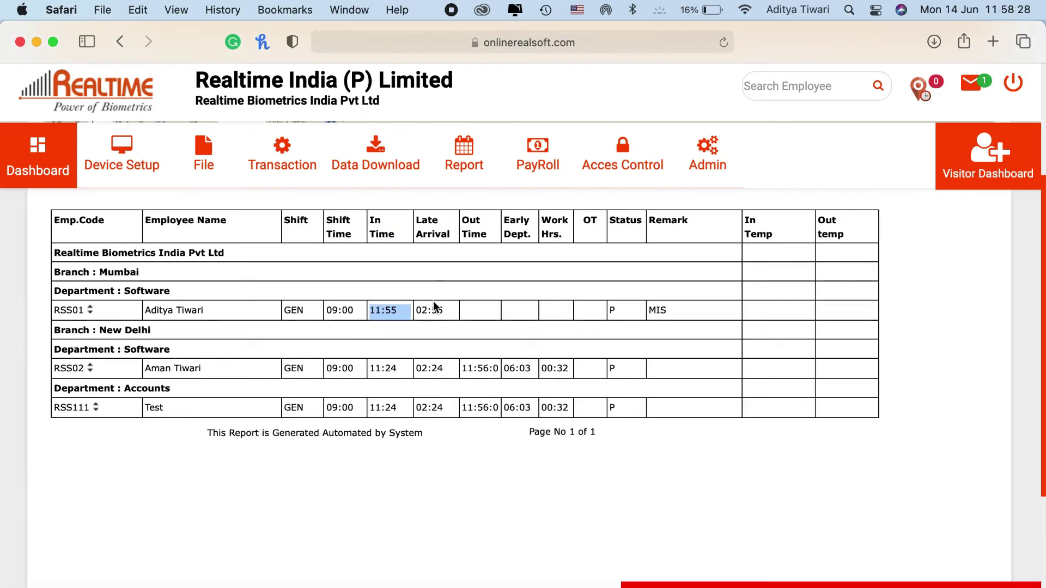
pyautogui.click(433, 306)
pyautogui.tripleClick(434, 308)
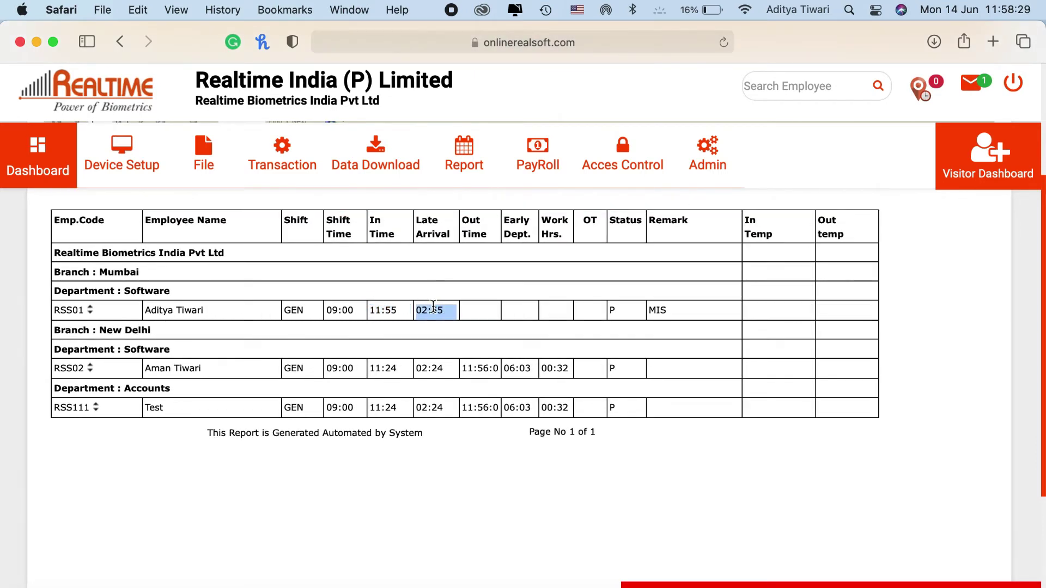
pyautogui.tripleClick(375, 369)
pyautogui.doubleClick(389, 404)
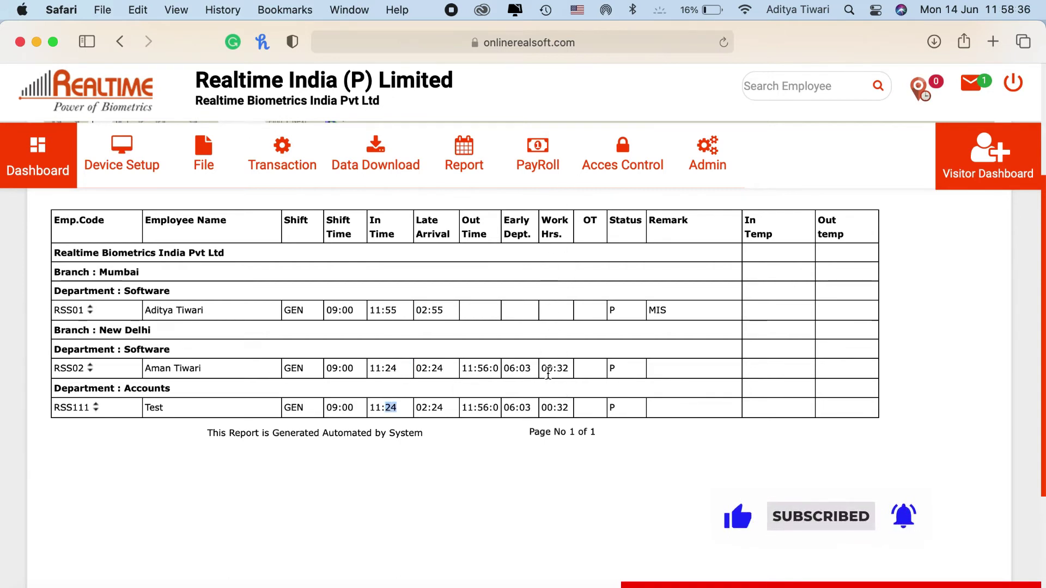
pyautogui.tripleClick(548, 374)
pyautogui.tripleClick(549, 406)
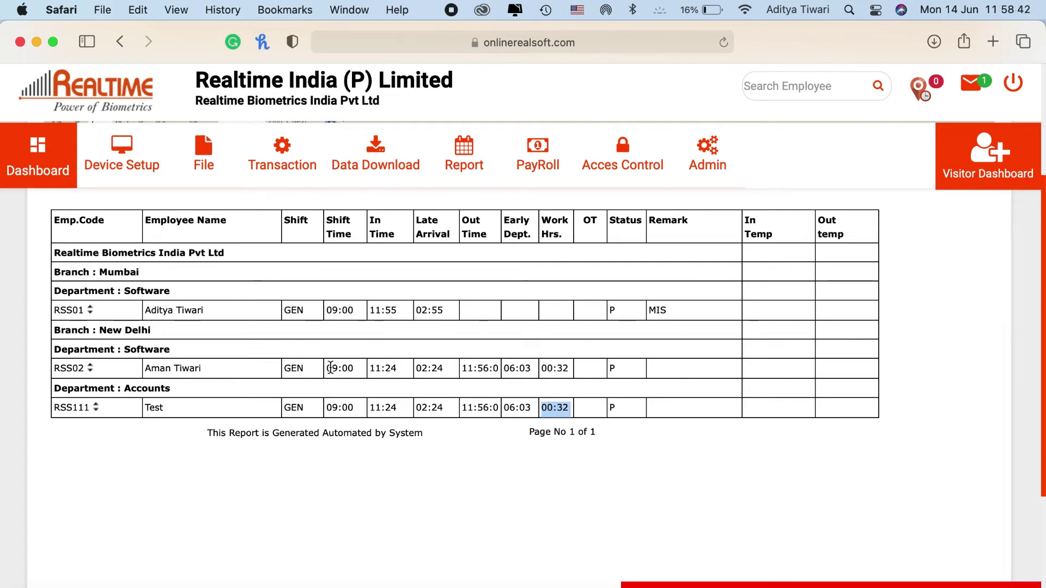
pyautogui.click(383, 364)
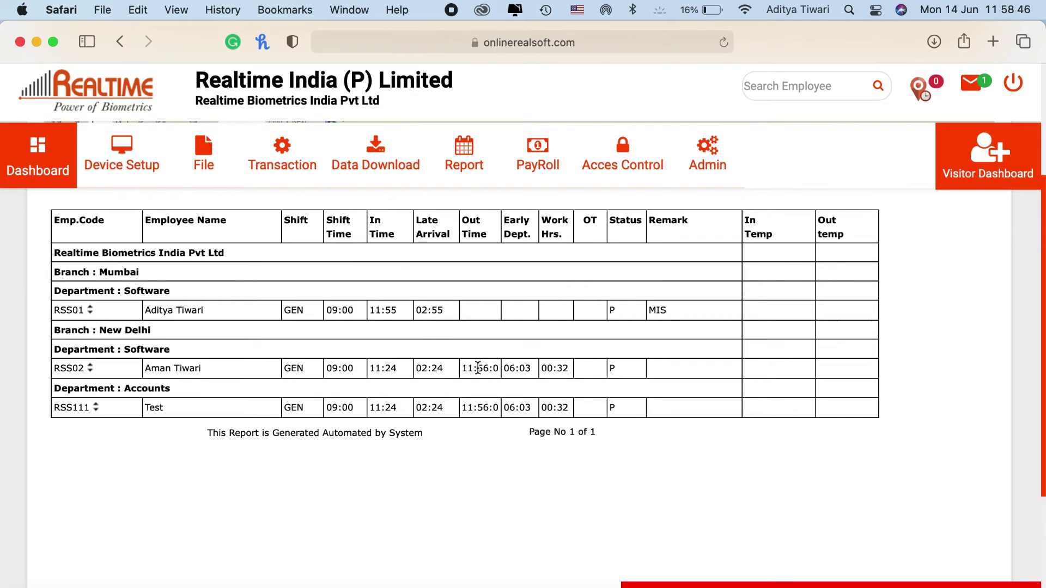
pyautogui.doubleClick(559, 370)
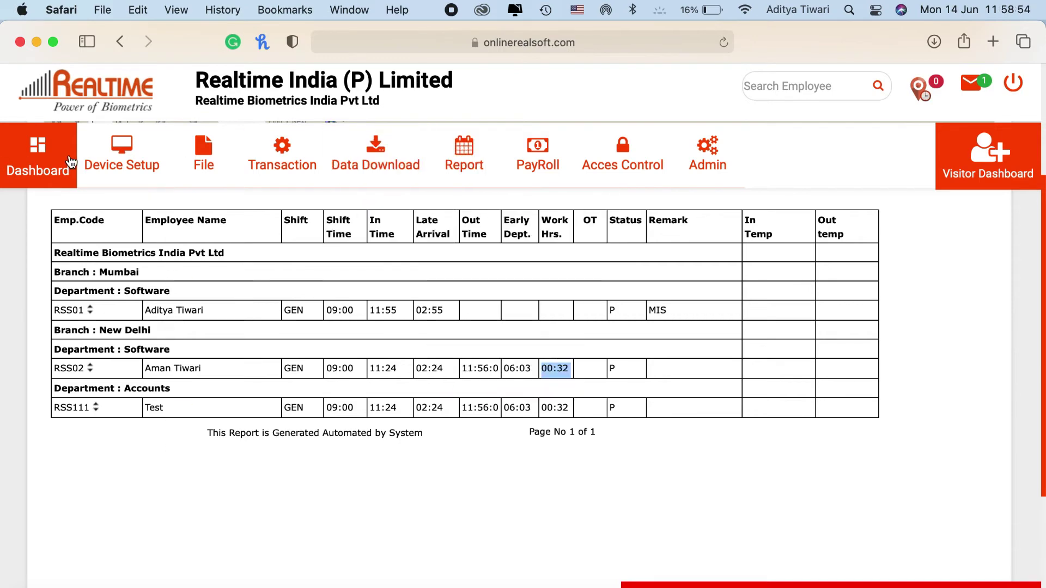
# Return to the dashboard and show the Employee report from Report > Master
pyautogui.click(69, 160)
pyautogui.click(468, 158)
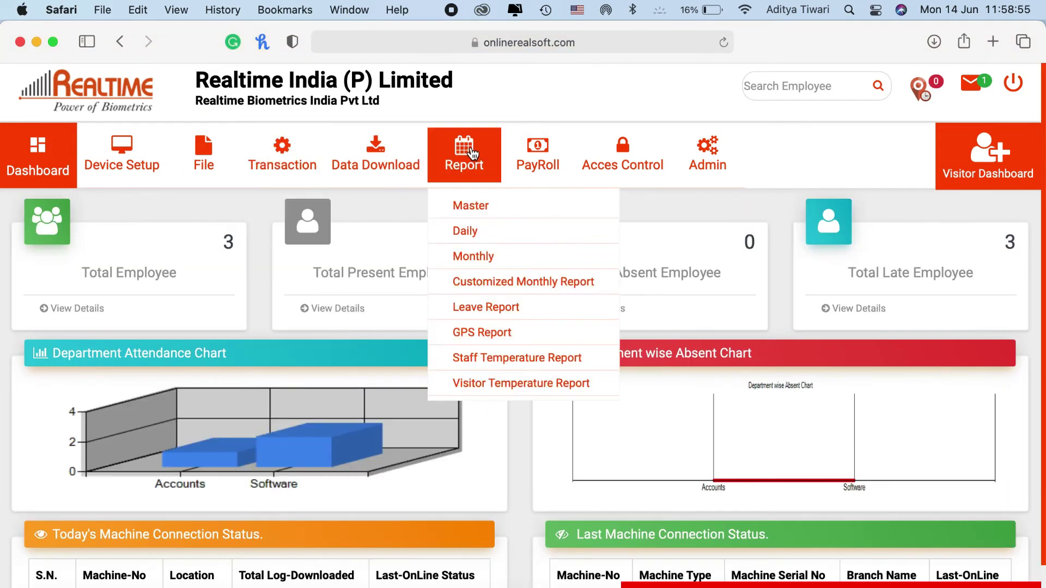
pyautogui.click(472, 205)
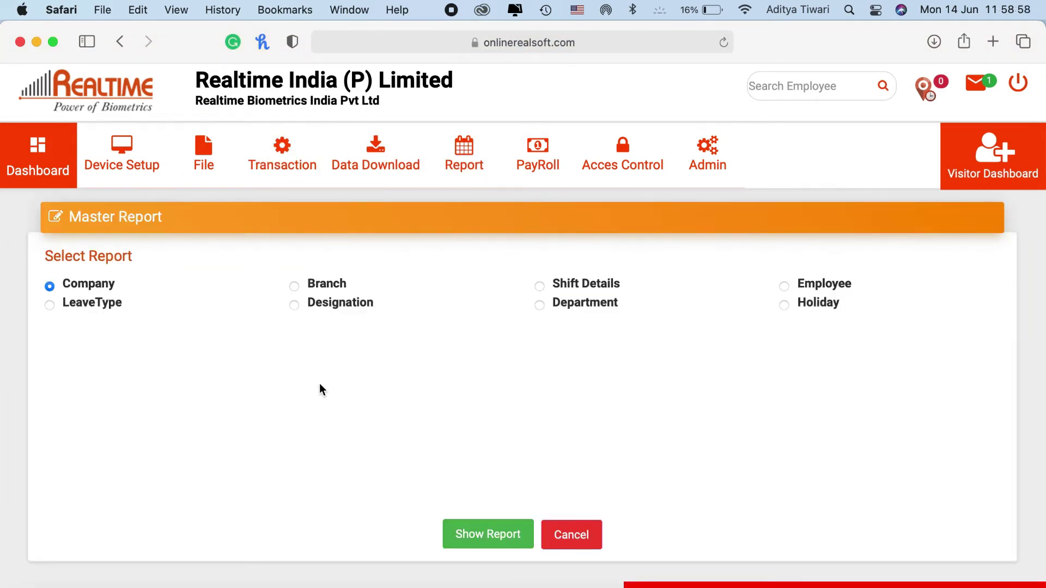
pyautogui.click(204, 158)
pyautogui.click(784, 286)
pyautogui.click(482, 533)
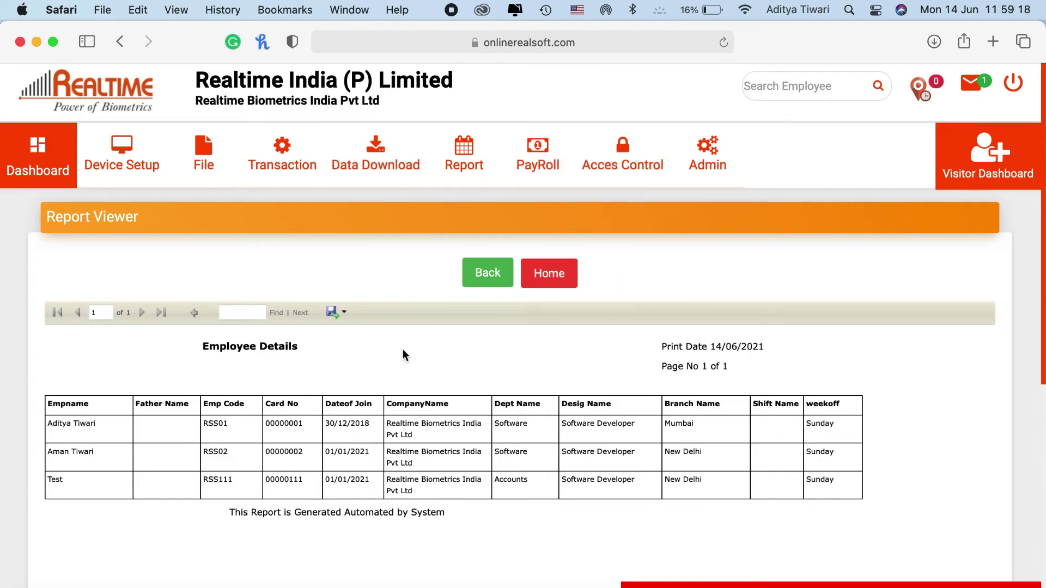
# Export the Employee Details report as ReportEmployee.pdf, view it, then close the preview
pyautogui.click(335, 319)
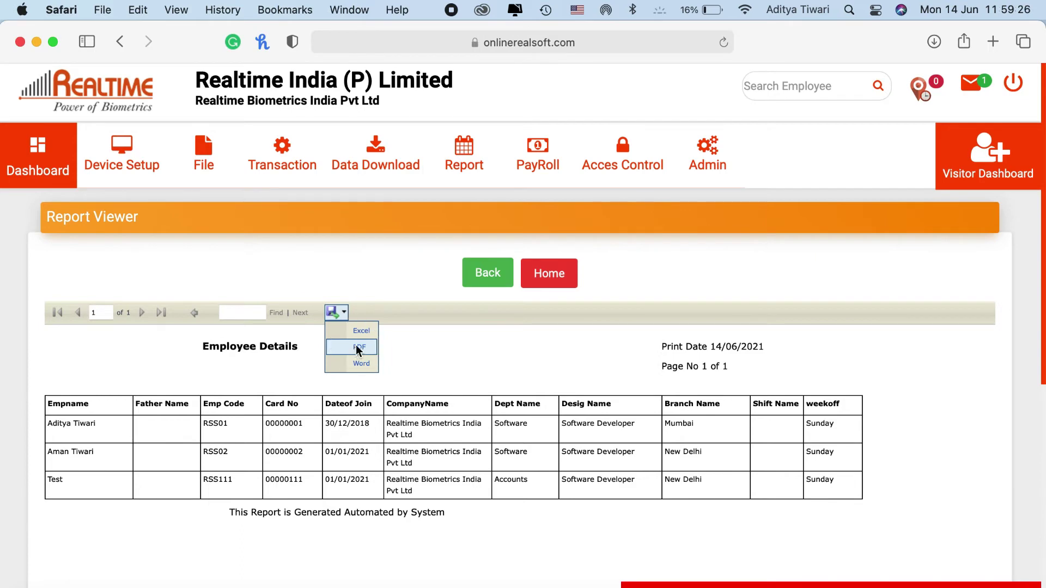
pyautogui.click(357, 349)
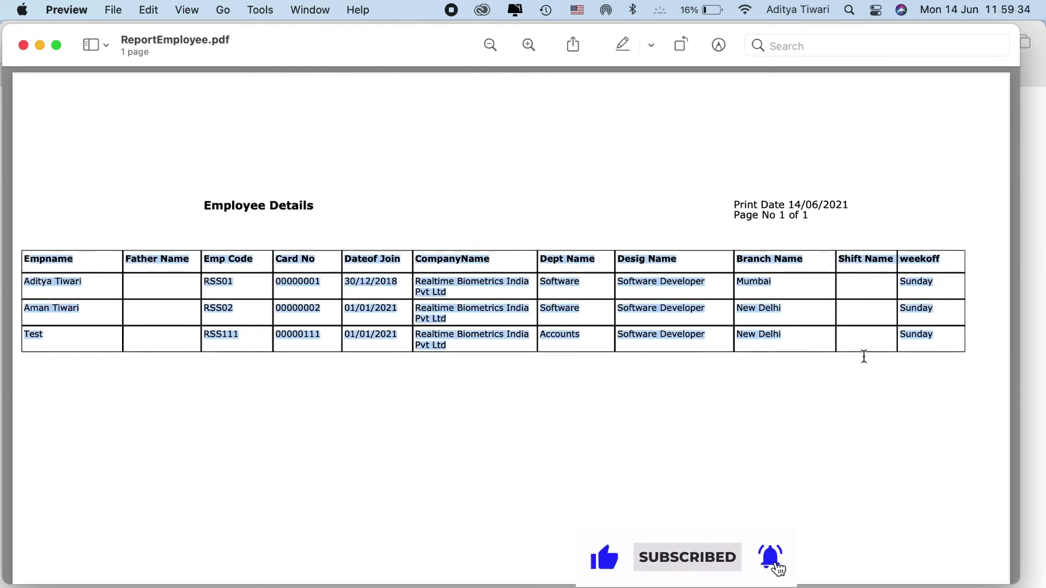
pyautogui.press('super+w')
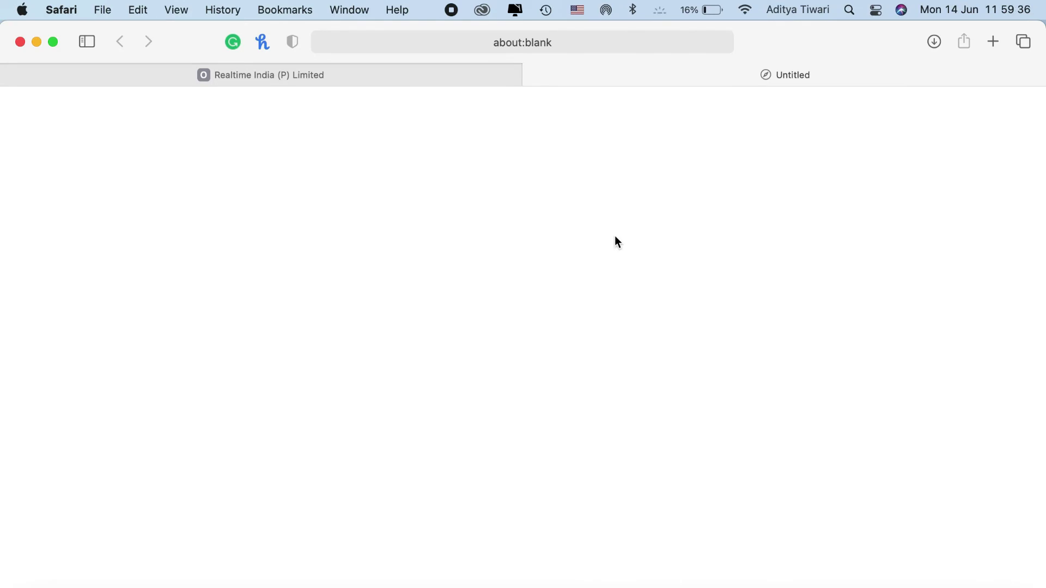
# Close the blank tab and bring up the Monthly report form
pyautogui.click(532, 76)
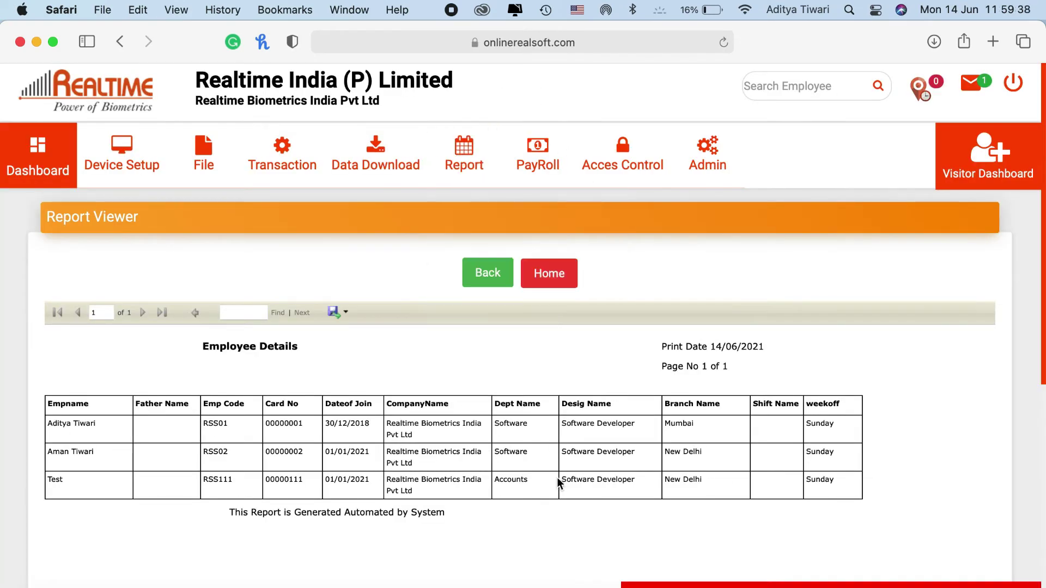
pyautogui.moveTo(492, 128)
pyautogui.moveTo(463, 155)
pyautogui.click(473, 261)
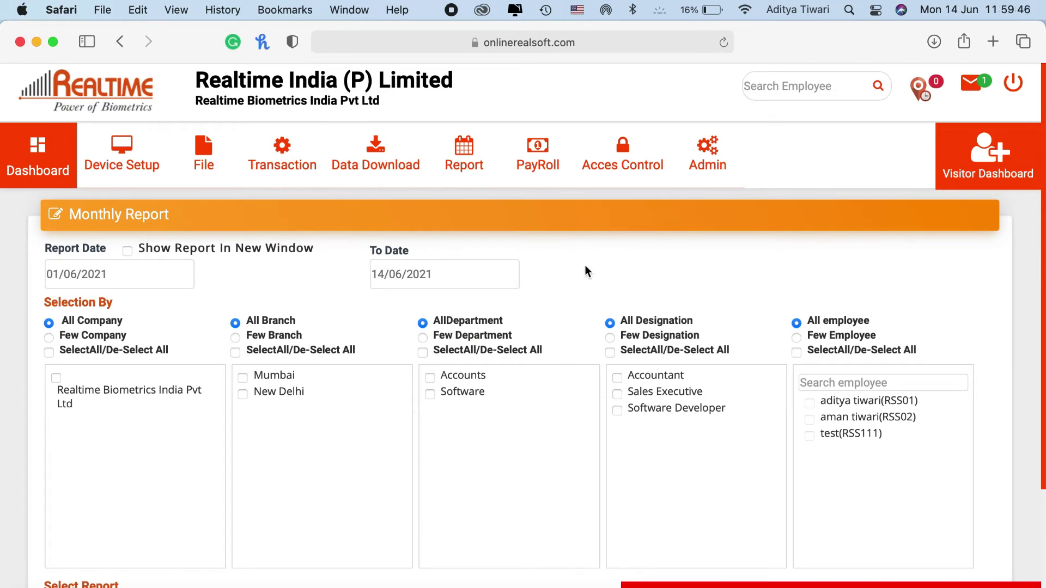
# Check the 01/06/2021–14/06/2021 range and generate the Performance report for all employees
pyautogui.click(138, 278)
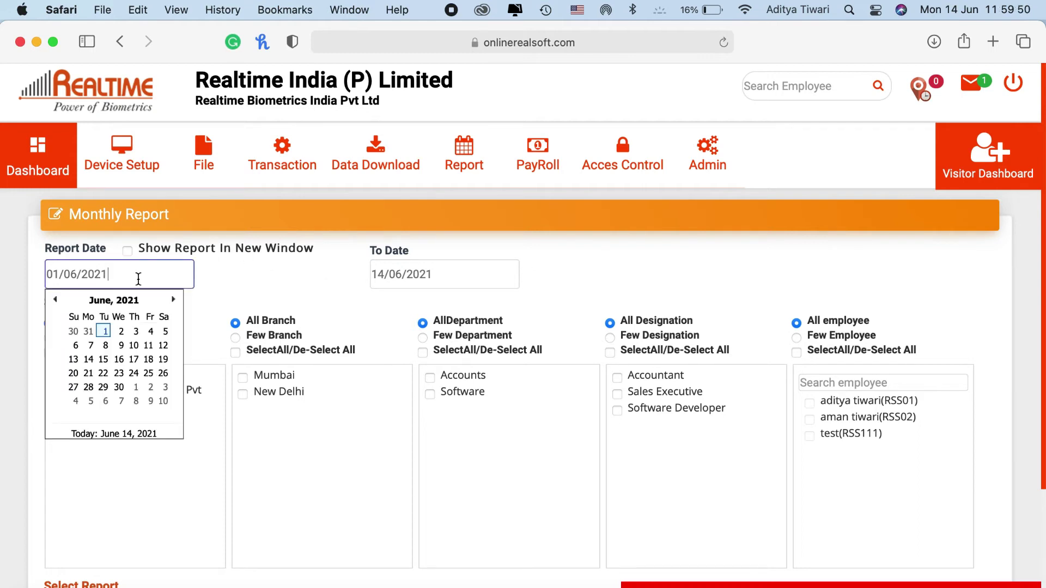
pyautogui.click(570, 259)
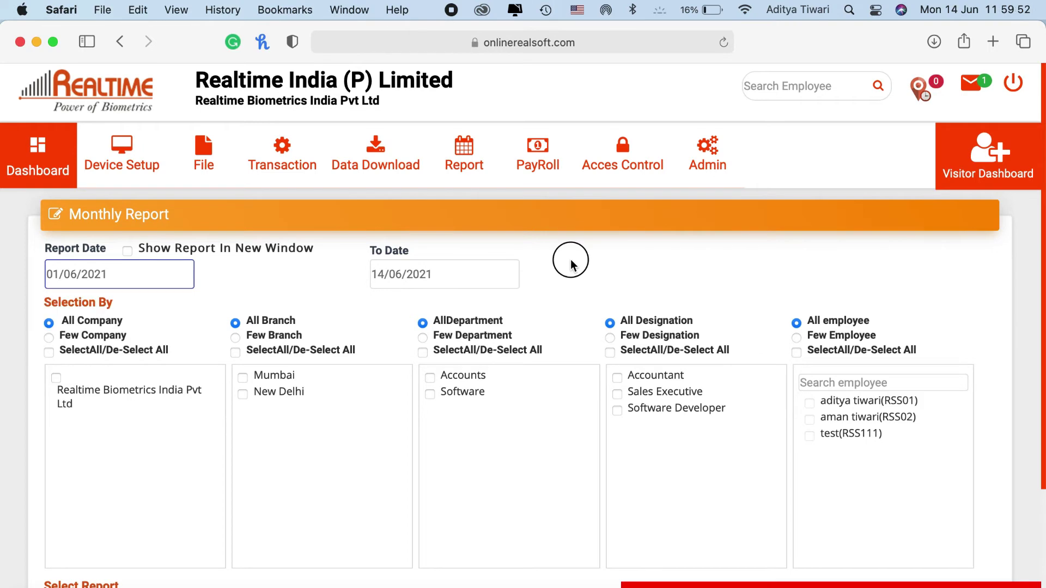
pyautogui.scroll(-3, 571, 259)
pyautogui.scroll(1, 542, 301)
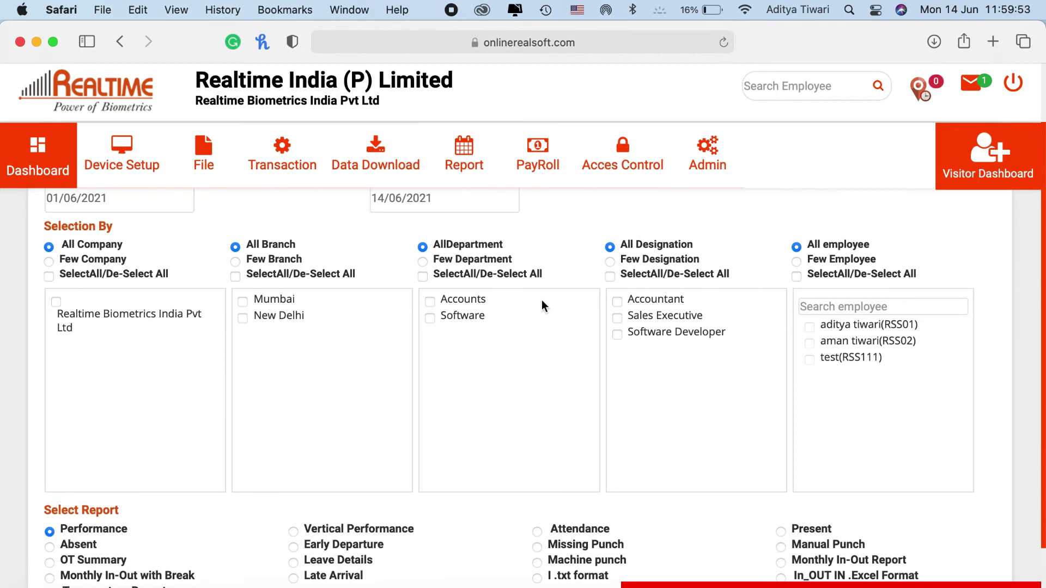
pyautogui.click(610, 261)
pyautogui.scroll(3, 610, 244)
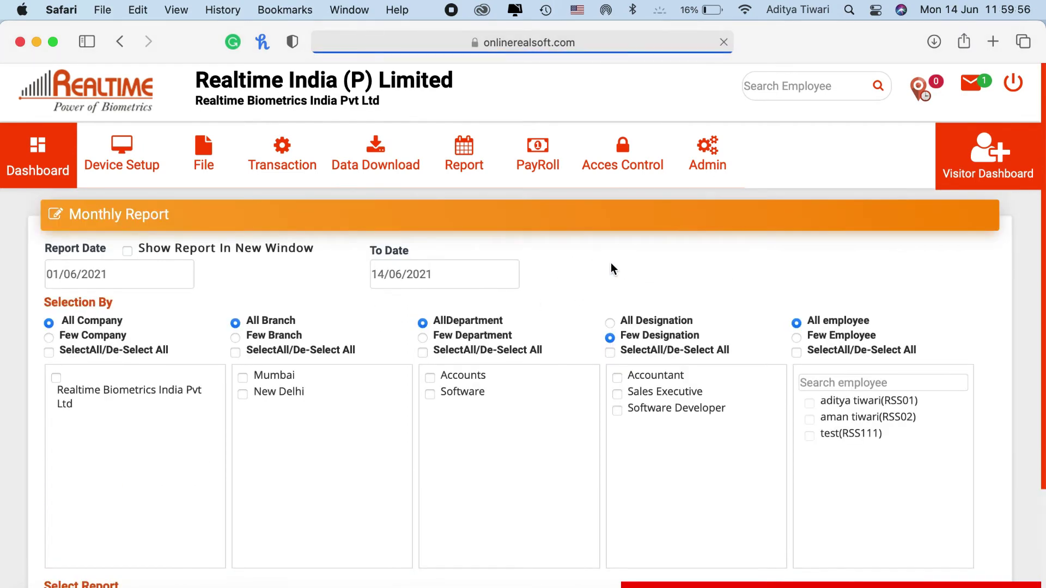
pyautogui.scroll(-2, 620, 298)
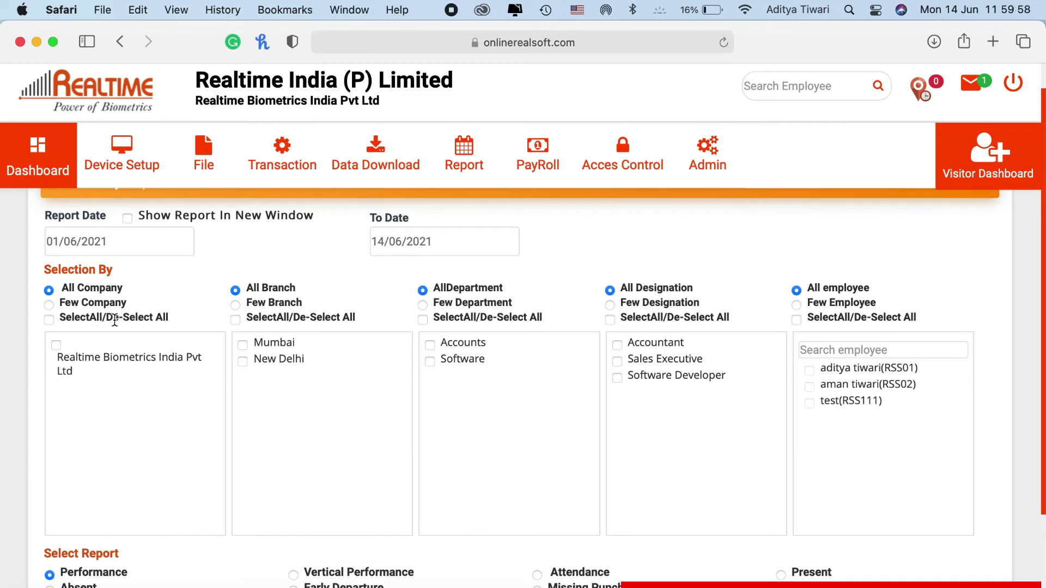
pyautogui.scroll(-4, 701, 292)
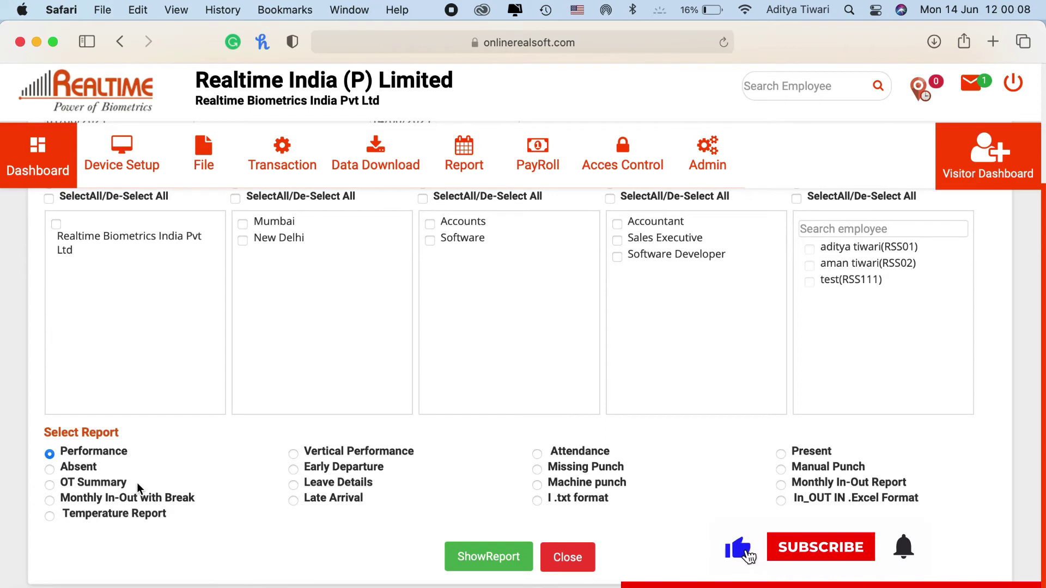
pyautogui.tripleClick(88, 454)
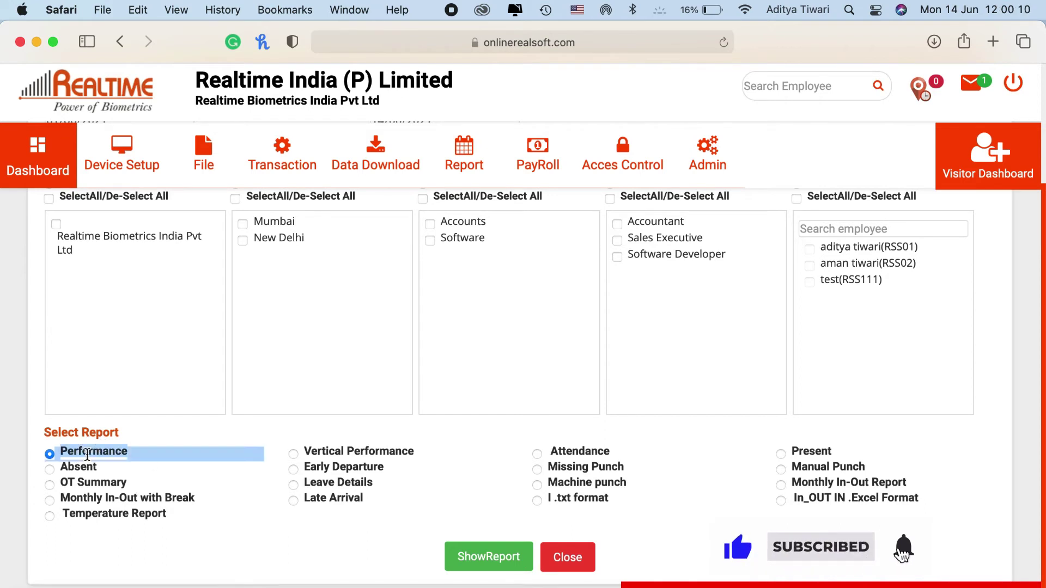
pyautogui.click(488, 556)
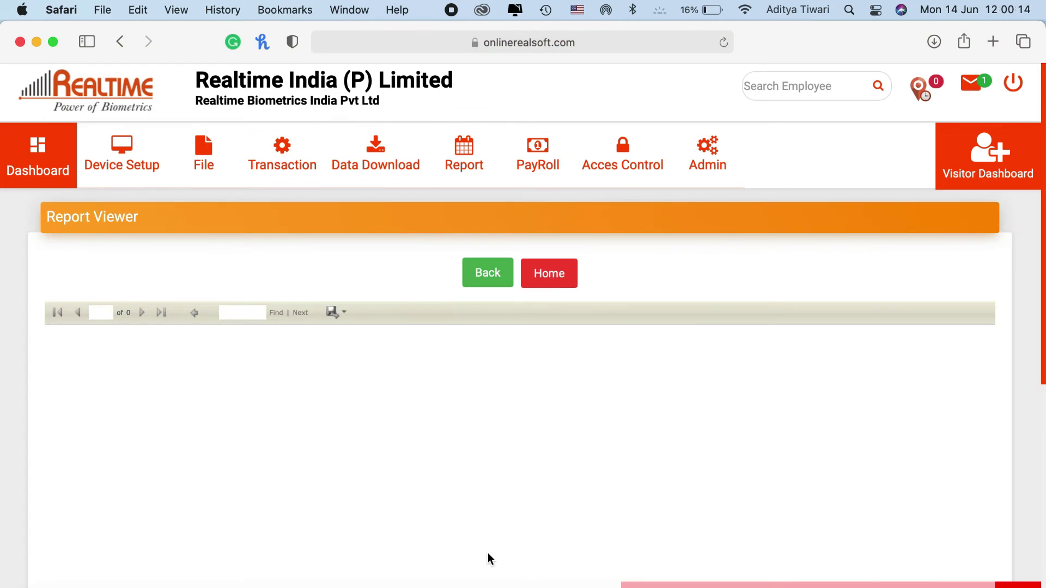
# Point out the first employee's Software department, name, code RSS01 and total late time
pyautogui.scroll(-3, 564, 462)
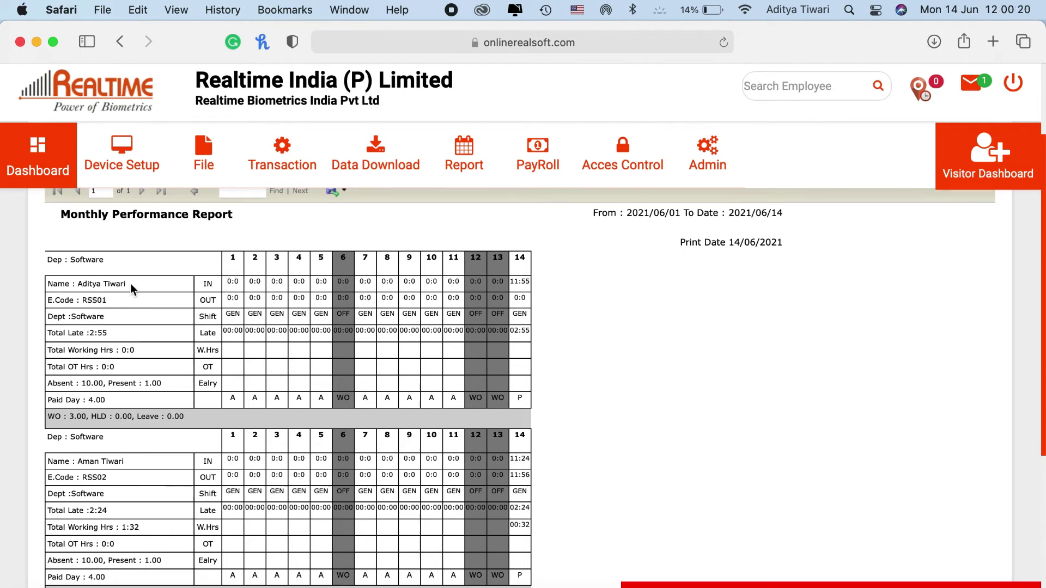
pyautogui.tripleClick(86, 261)
pyautogui.click(86, 261)
pyautogui.tripleClick(88, 280)
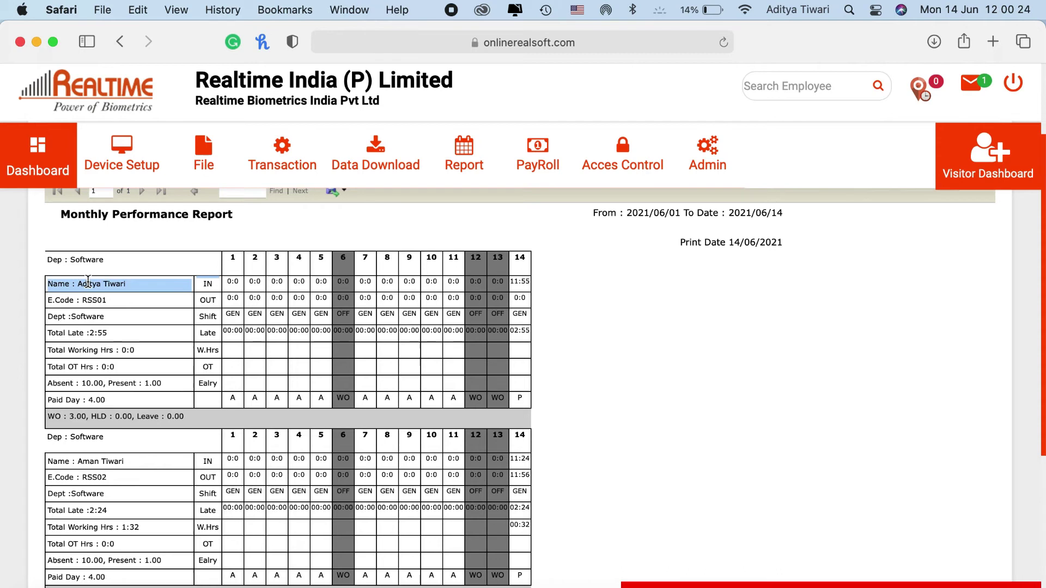
pyautogui.doubleClick(89, 301)
pyautogui.doubleClick(92, 318)
pyautogui.moveTo(91, 332); pyautogui.dragTo(147, 351)
# Point out the second employee's working hours, present and weekly-off counts, and day-14 in time
pyautogui.scroll(-5, 147, 351)
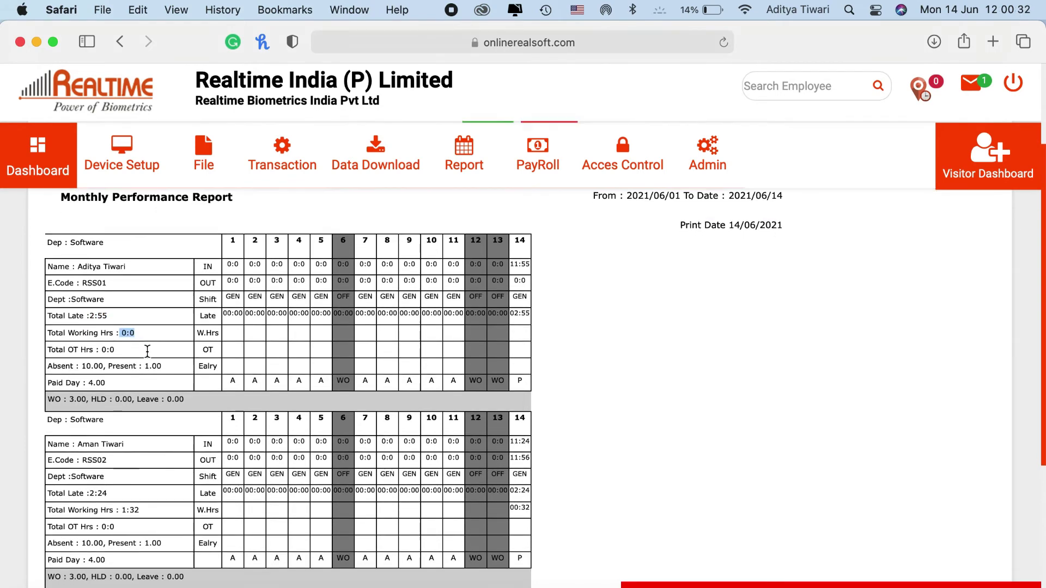
pyautogui.moveTo(139, 410); pyautogui.dragTo(102, 406)
pyautogui.scroll(-2, 144, 401)
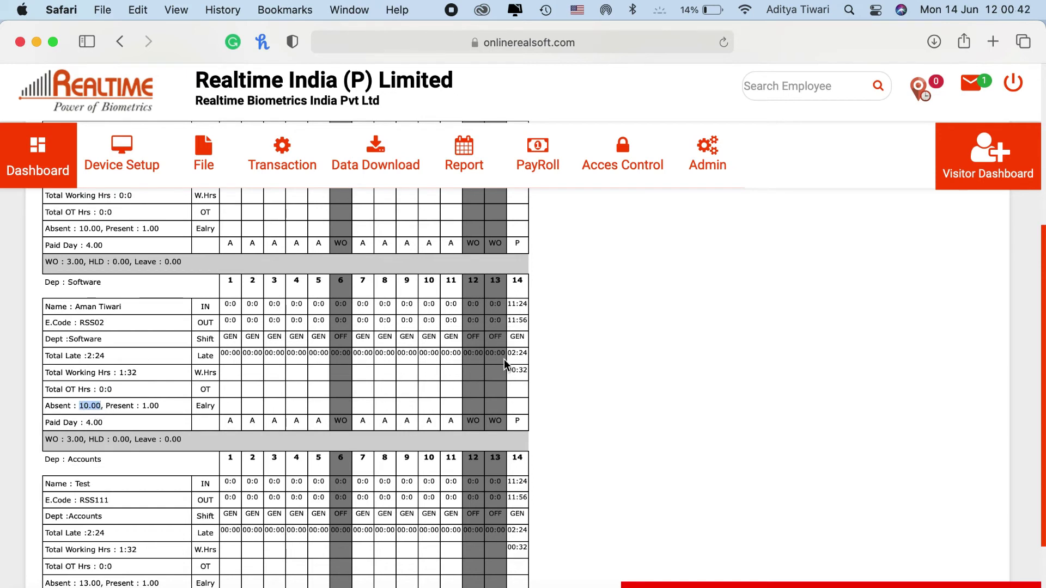
pyautogui.moveTo(164, 409); pyautogui.dragTo(87, 423)
pyautogui.moveTo(76, 439); pyautogui.dragTo(86, 439)
pyautogui.scroll(1, 479, 342)
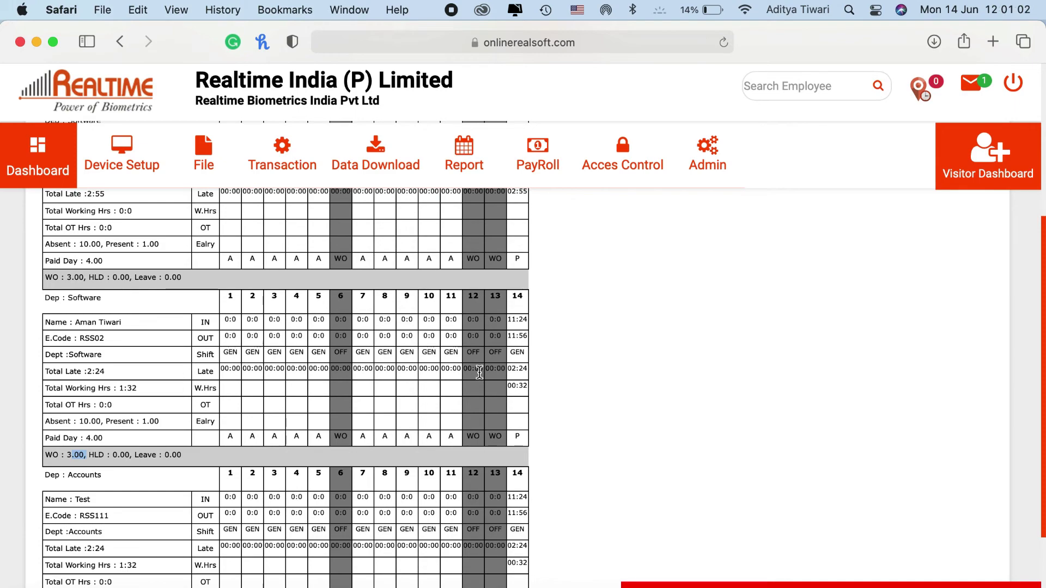
pyautogui.scroll(2, 479, 372)
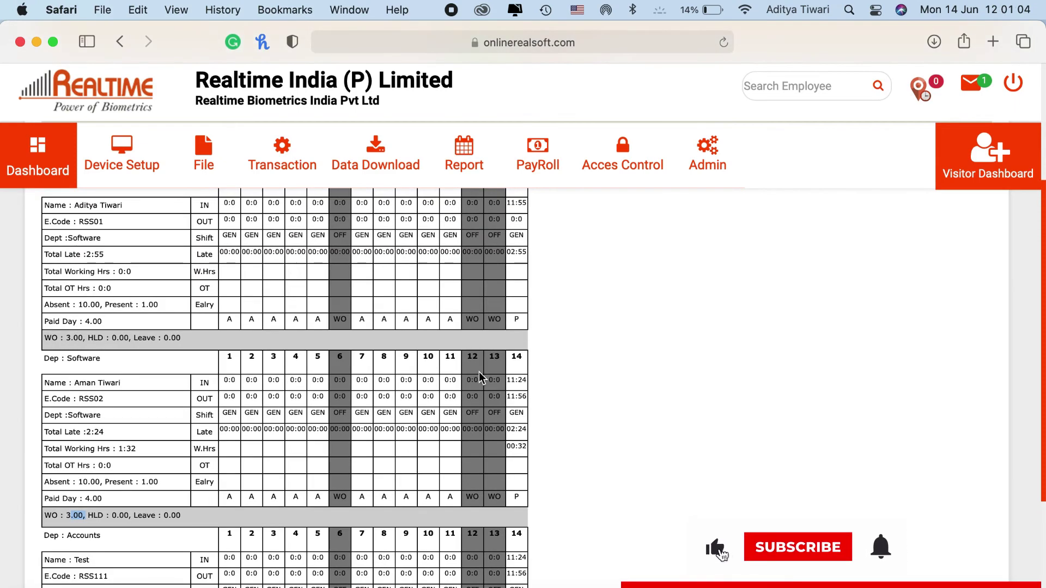
pyautogui.moveTo(514, 380); pyautogui.dragTo(517, 379)
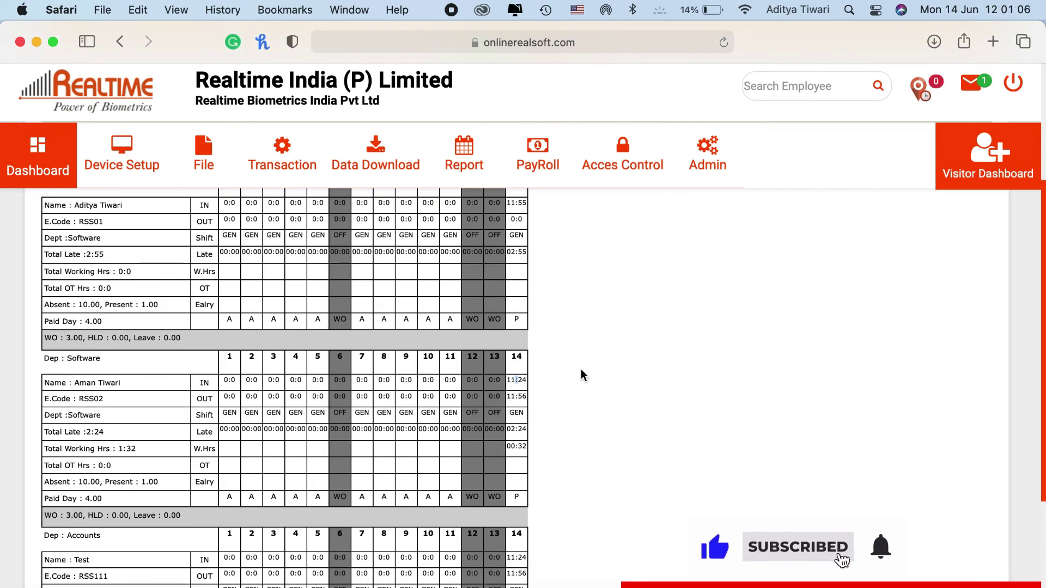
pyautogui.scroll(5, 580, 368)
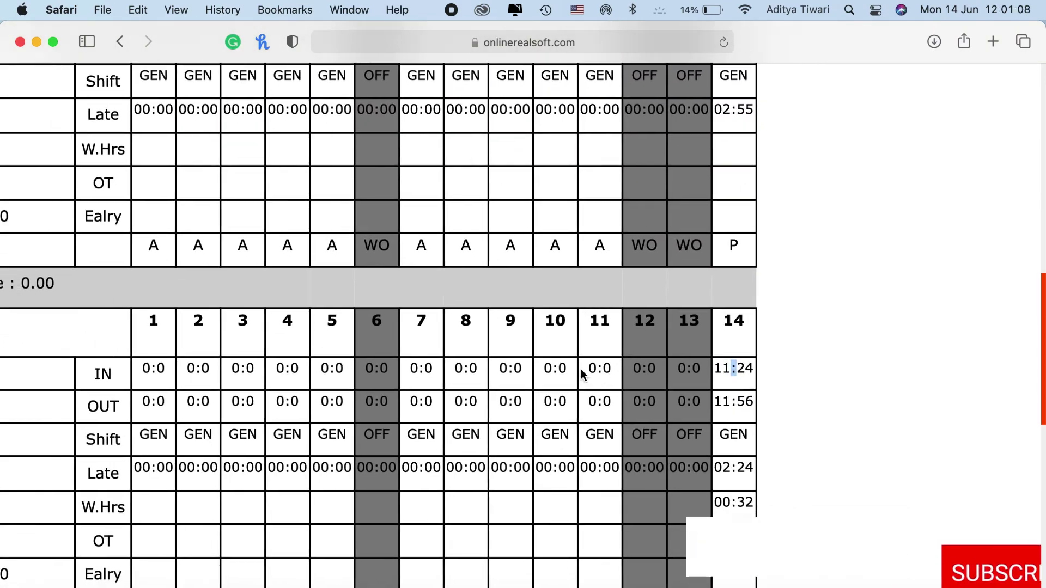
# Point out day 14's values: in 11:24, out 11:56, GEN shift, late 02:24, working 00:32
pyautogui.hscroll(-5, 581, 368)
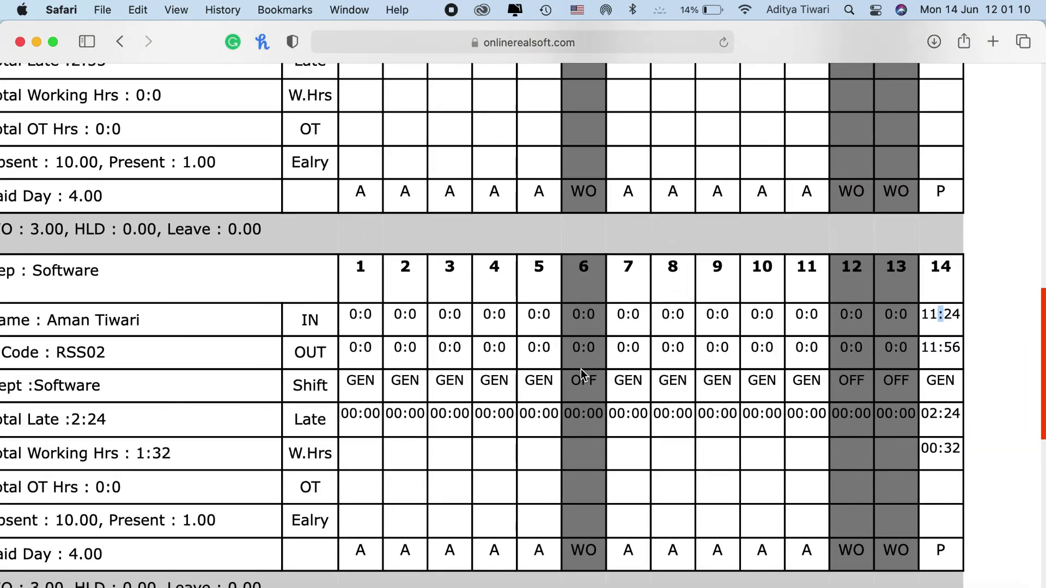
pyautogui.tripleClick(950, 314)
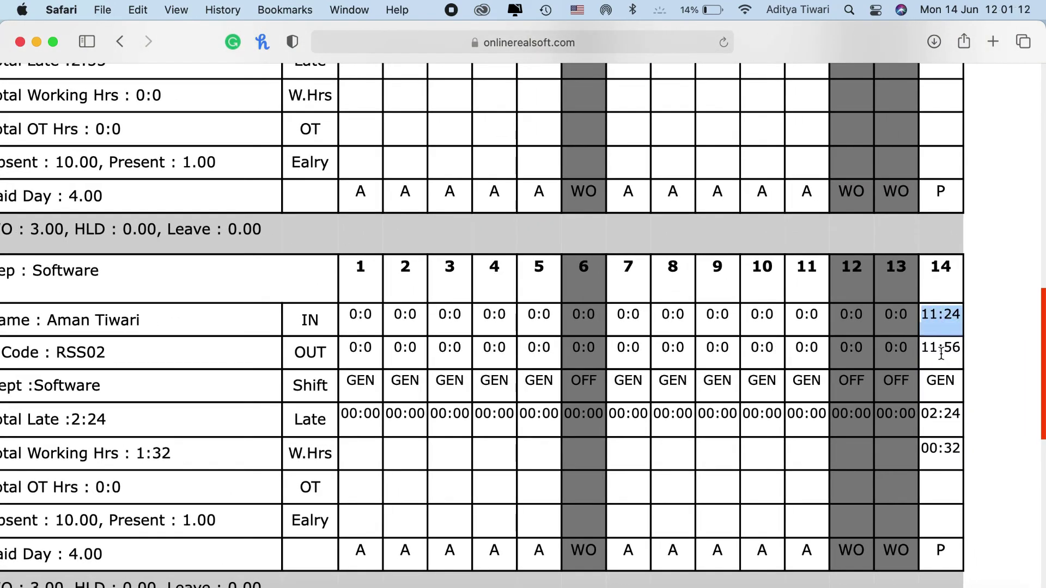
pyautogui.tripleClick(939, 348)
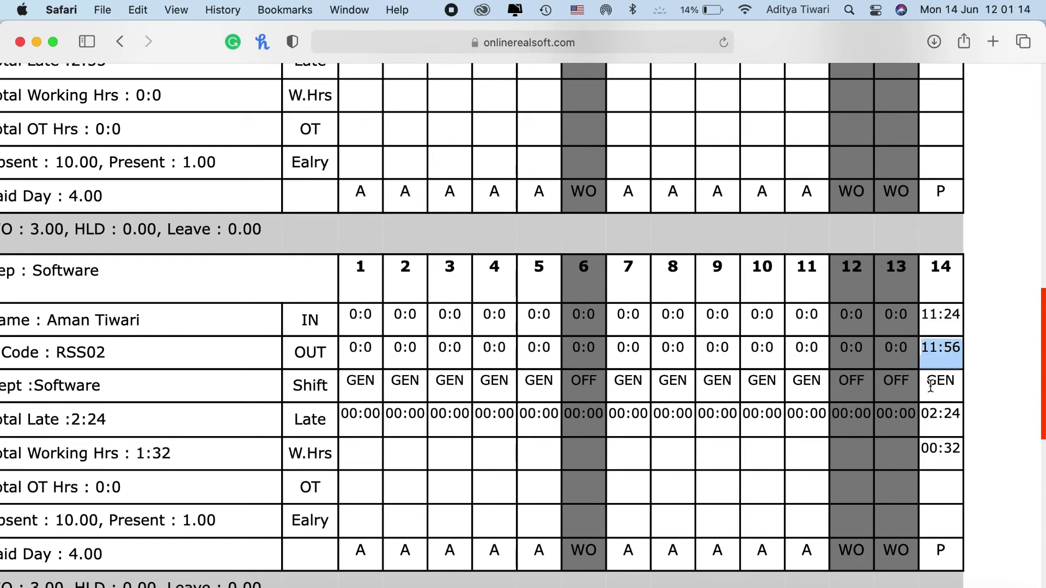
pyautogui.tripleClick(931, 385)
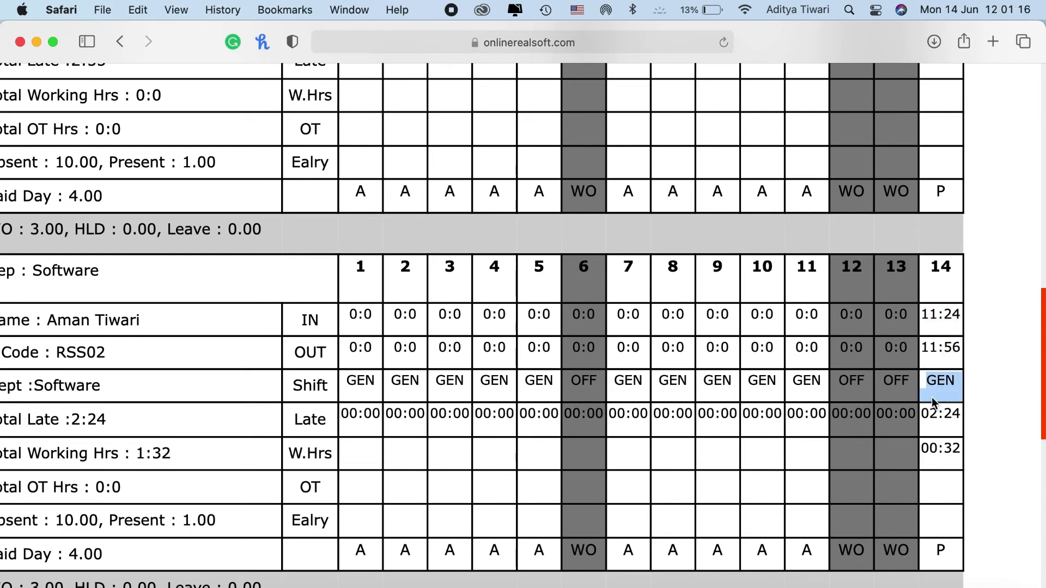
pyautogui.tripleClick(941, 409)
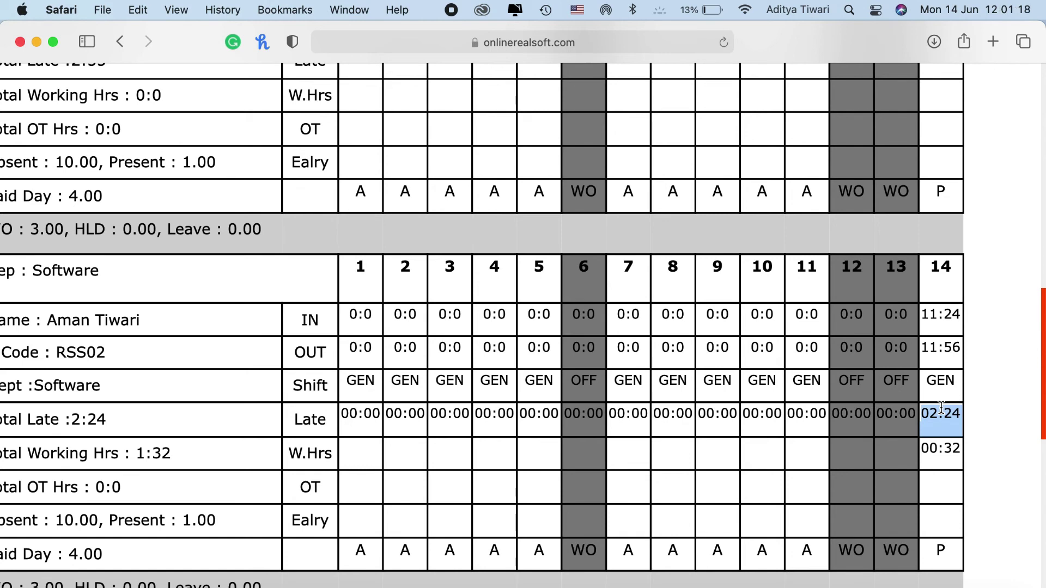
pyautogui.tripleClick(934, 446)
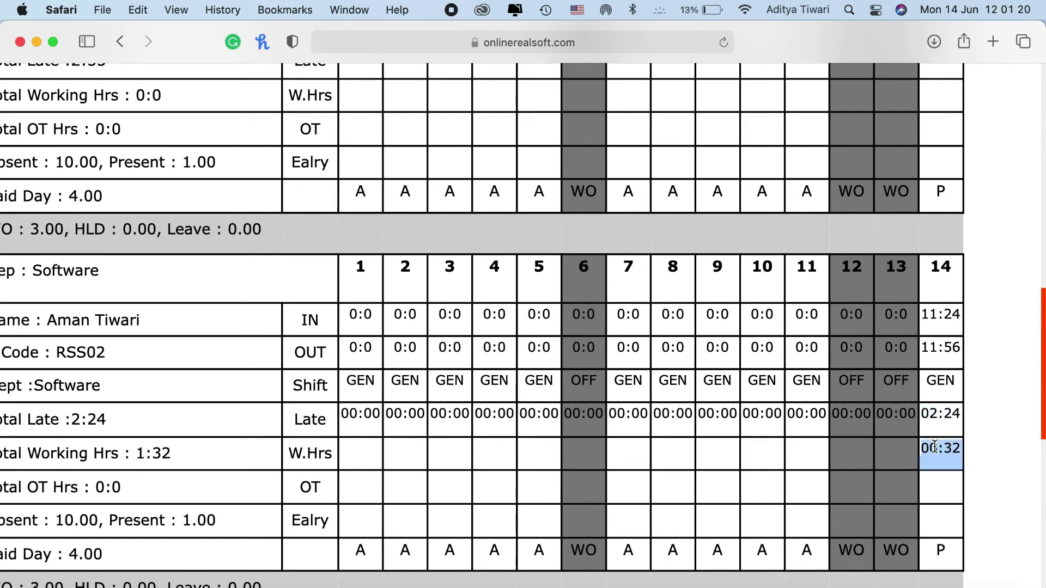
pyautogui.scroll(-3, 933, 447)
pyautogui.click(936, 483)
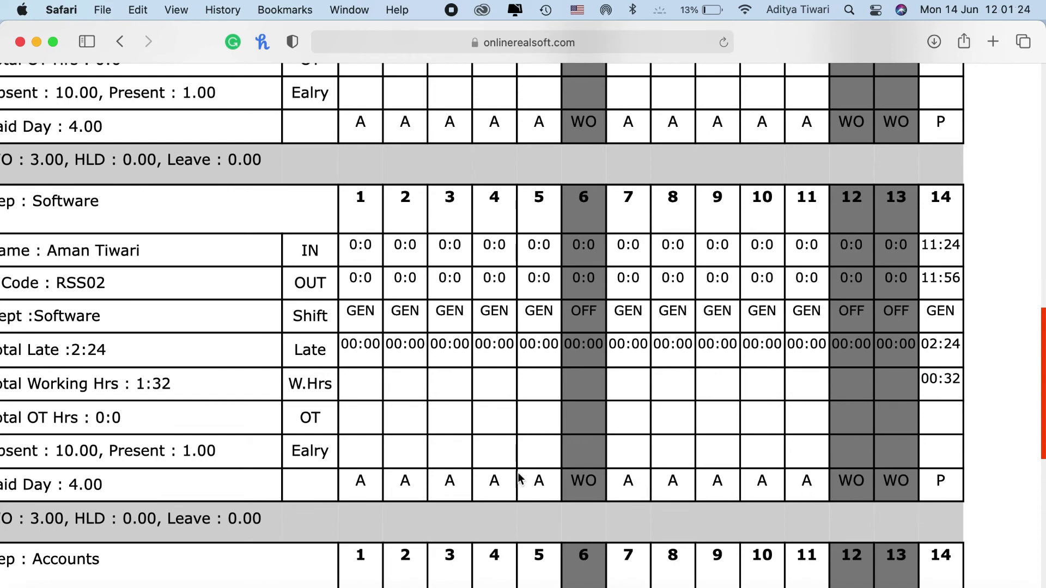
# Export the Monthly Performance Report as a PDF, MonthlyPerformanceReport.pdf
pyautogui.scroll(-5, 490, 458)
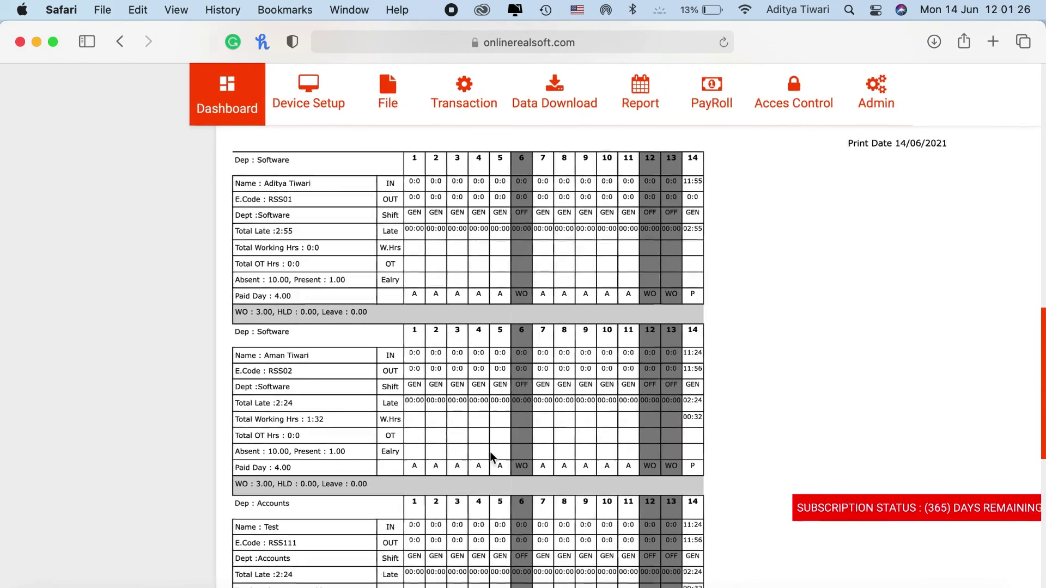
pyautogui.scroll(5, 490, 452)
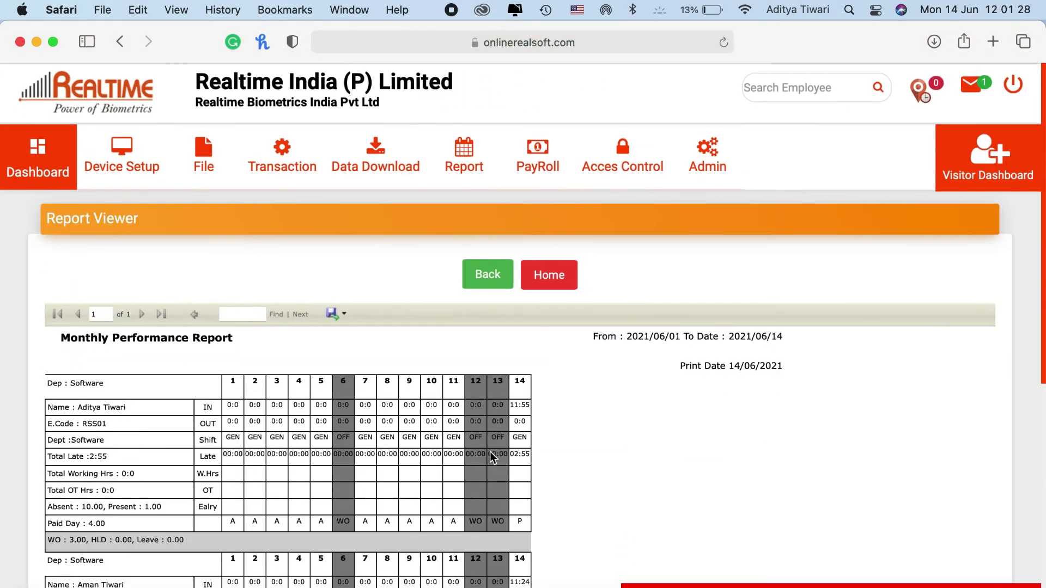
pyautogui.click(337, 313)
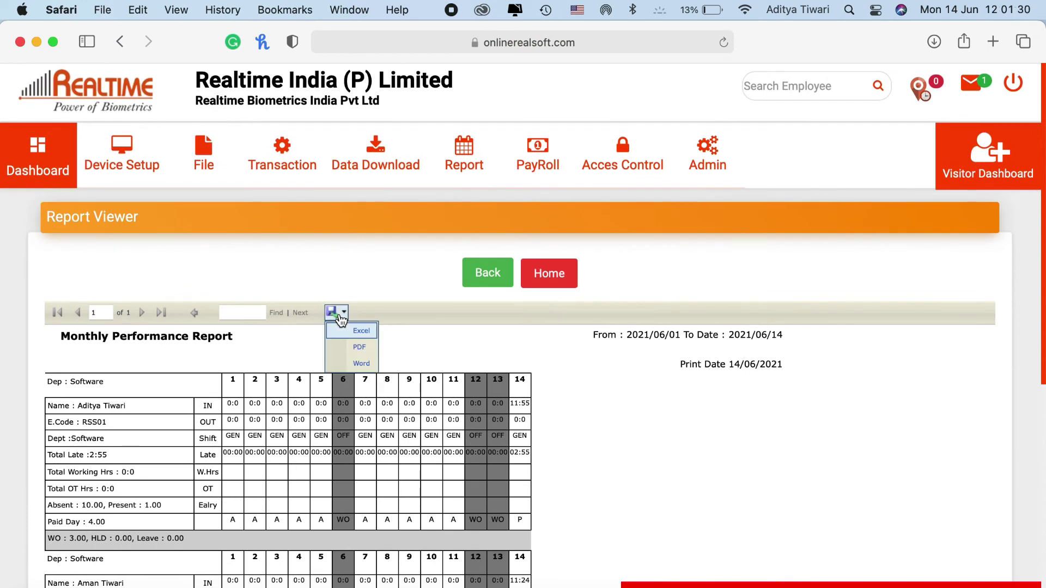
pyautogui.click(352, 347)
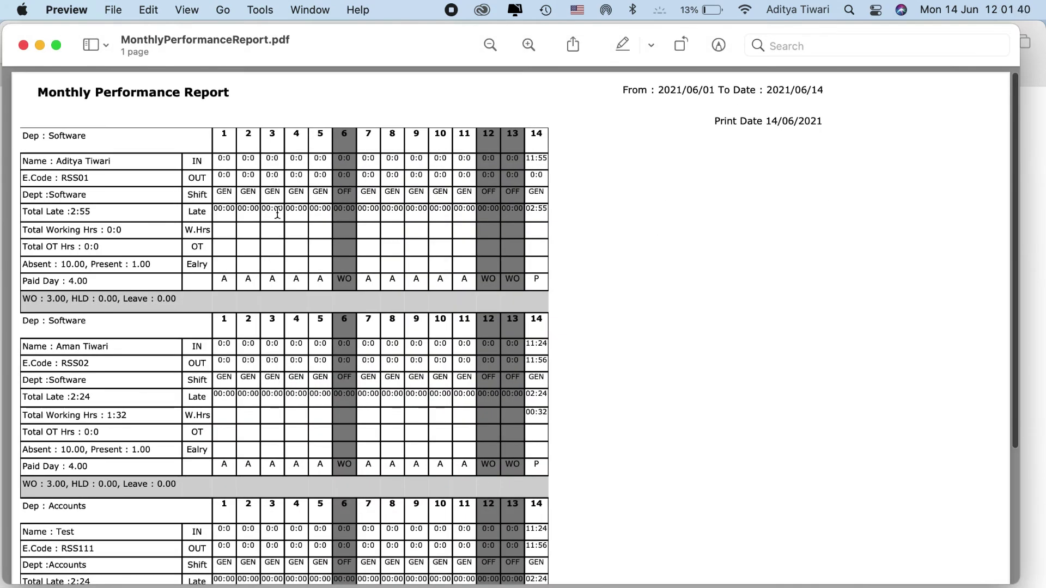
# Scroll through MonthlyPerformanceReport.pdf in Preview, then switch back to Safari
pyautogui.scroll(10, 370, 292)
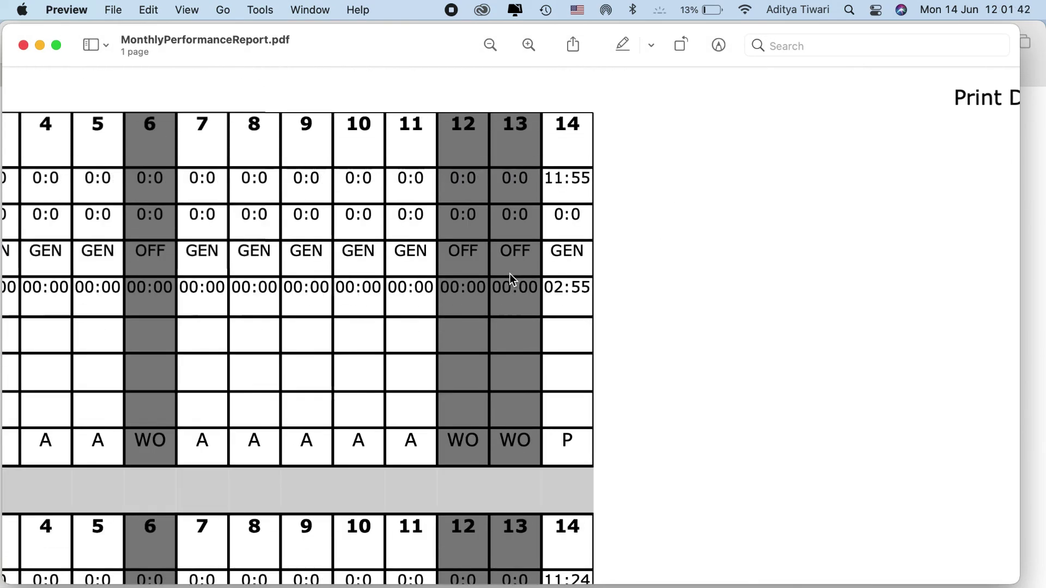
pyautogui.scroll(5, 509, 274)
pyautogui.scroll(-6, 509, 273)
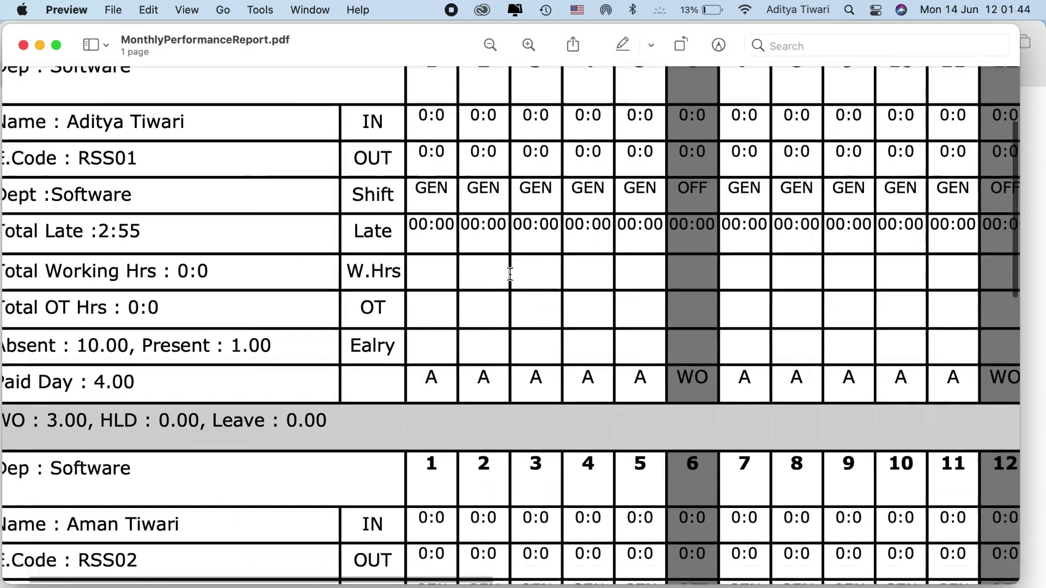
pyautogui.hscroll(4, 509, 273)
pyautogui.scroll(-10, 510, 273)
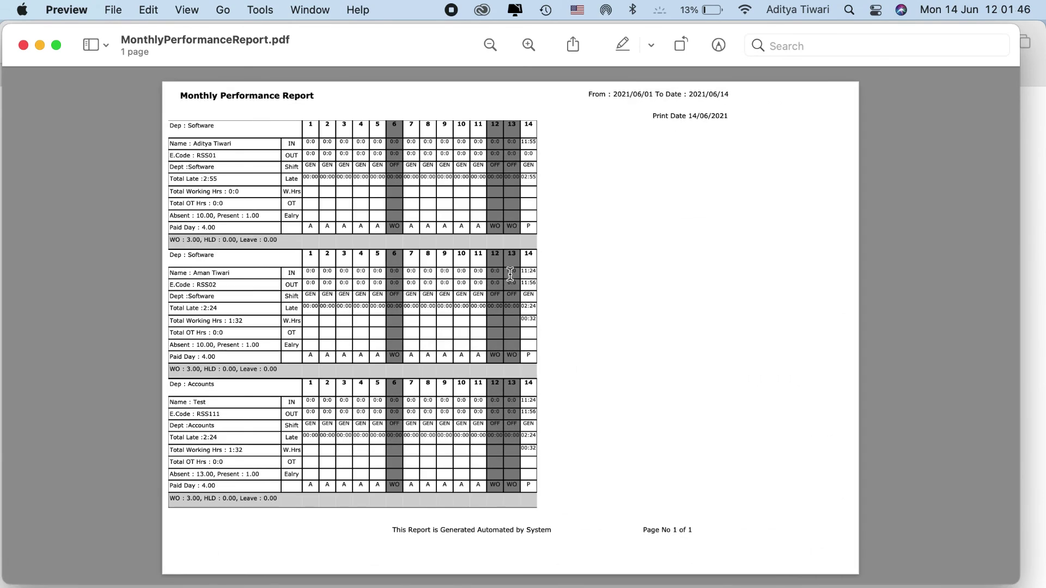
pyautogui.press('super+Tab')
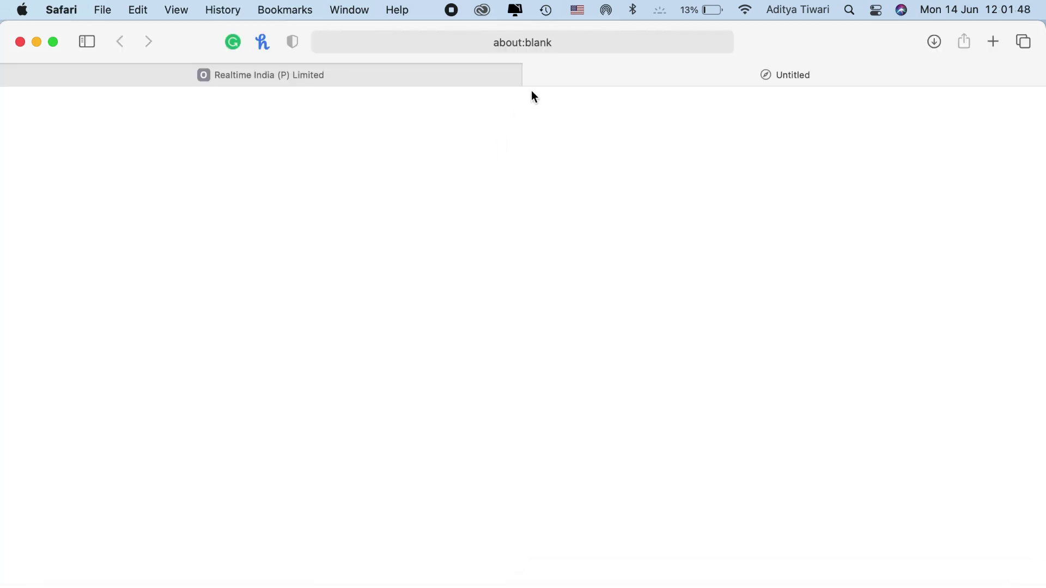
# Close the about:blank tab and open the Staff Temperature Report, then Leave Report, from the Report menu
pyautogui.click(533, 75)
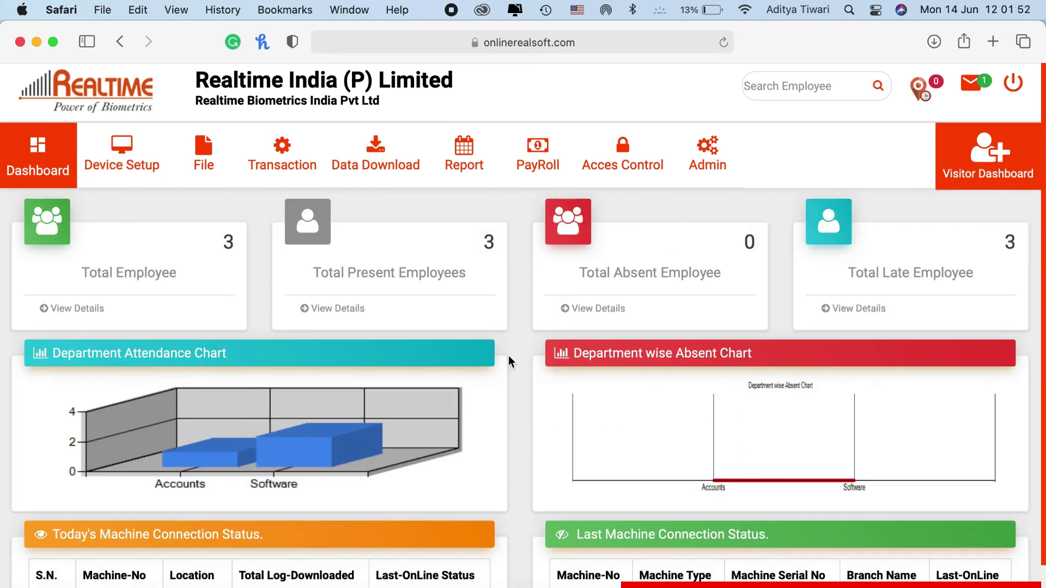
pyautogui.click(464, 153)
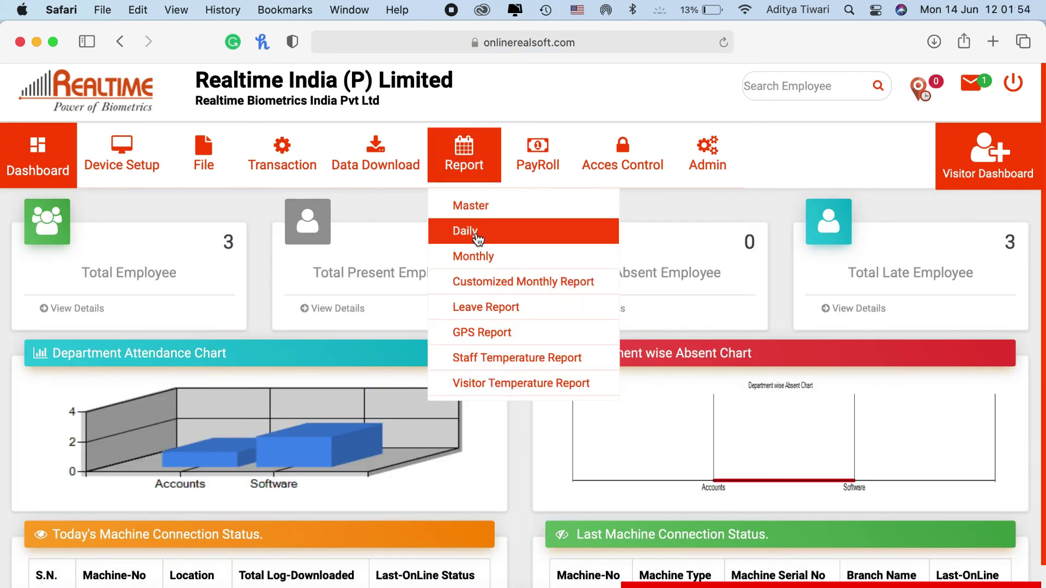
pyautogui.click(472, 307)
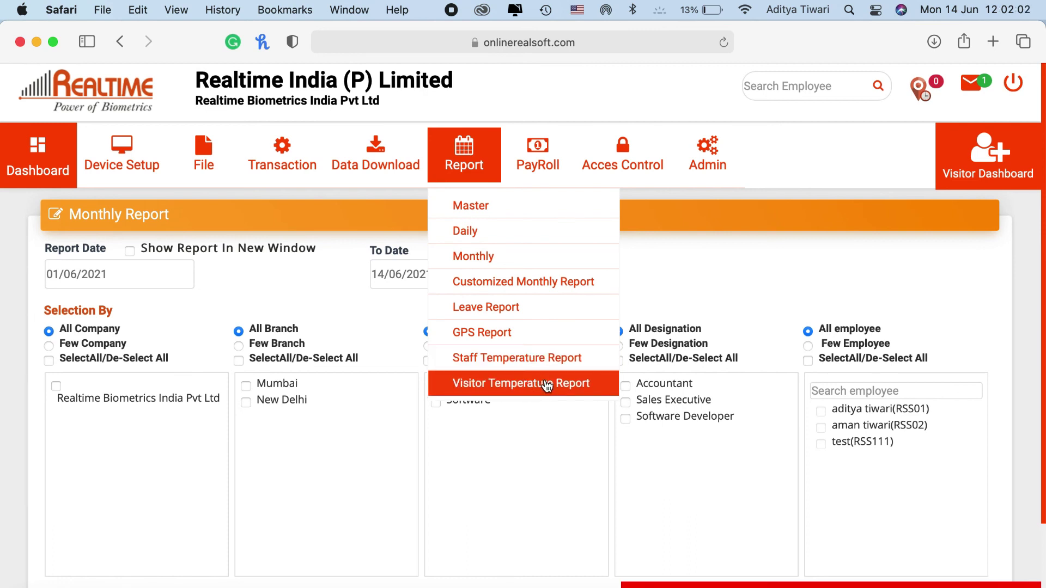
pyautogui.click(484, 364)
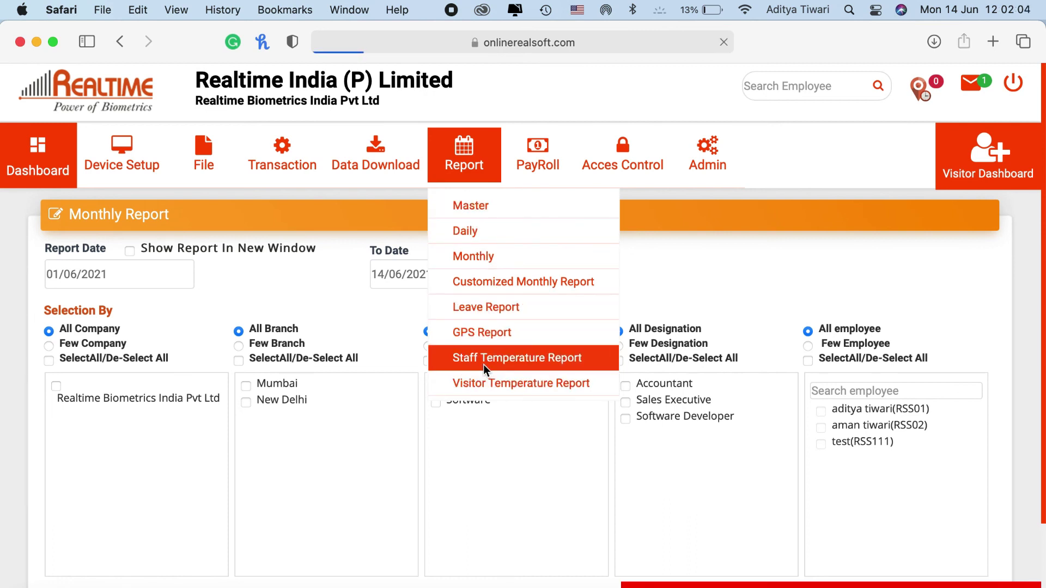
pyautogui.moveTo(473, 217)
pyautogui.click(482, 308)
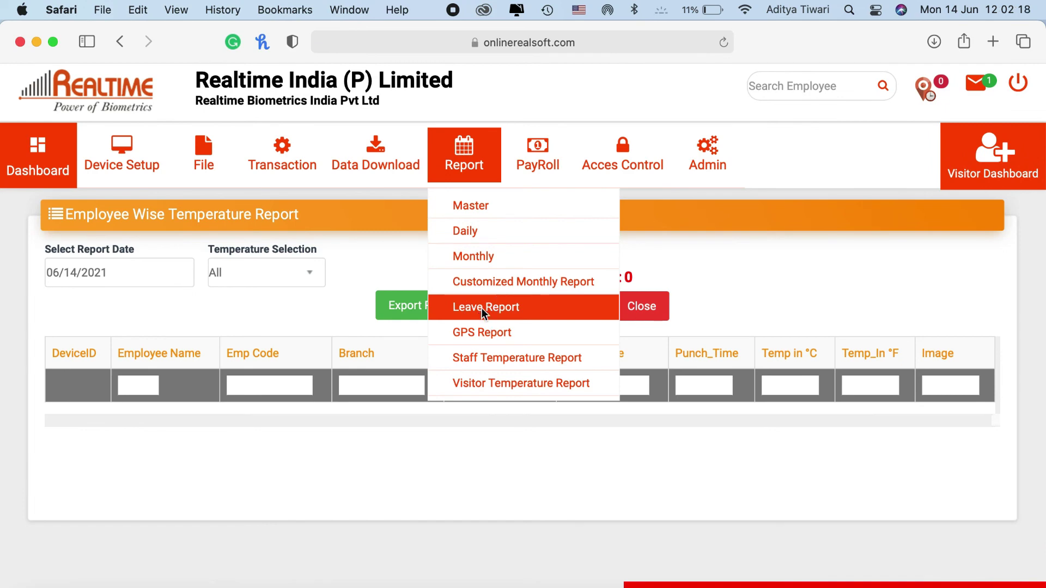
# Look over the Leave Report options, then open GPS Report and note its Gps Report With Photo option
pyautogui.scroll(-4, 483, 422)
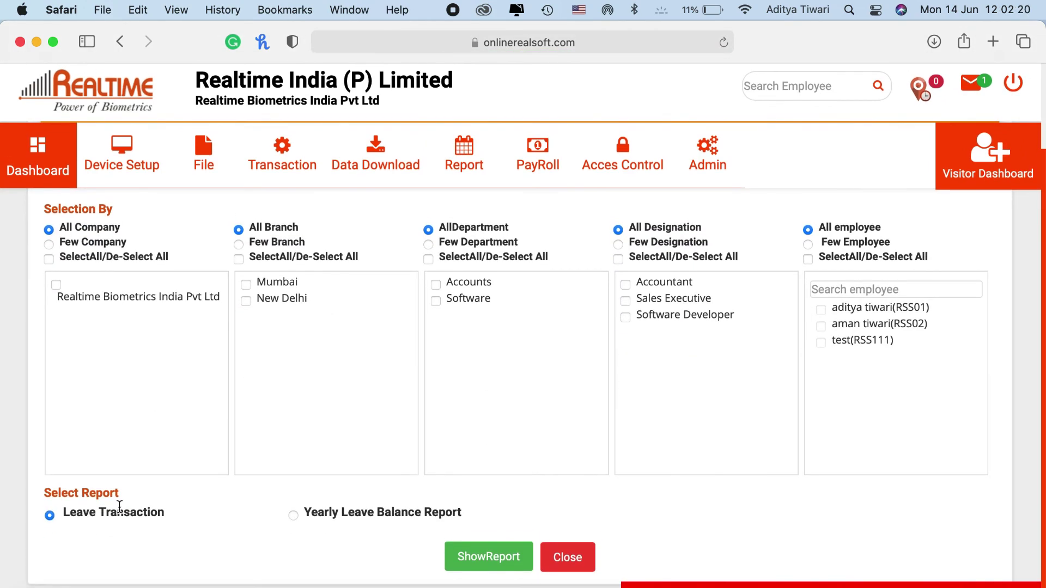
pyautogui.moveTo(119, 507); pyautogui.dragTo(364, 526)
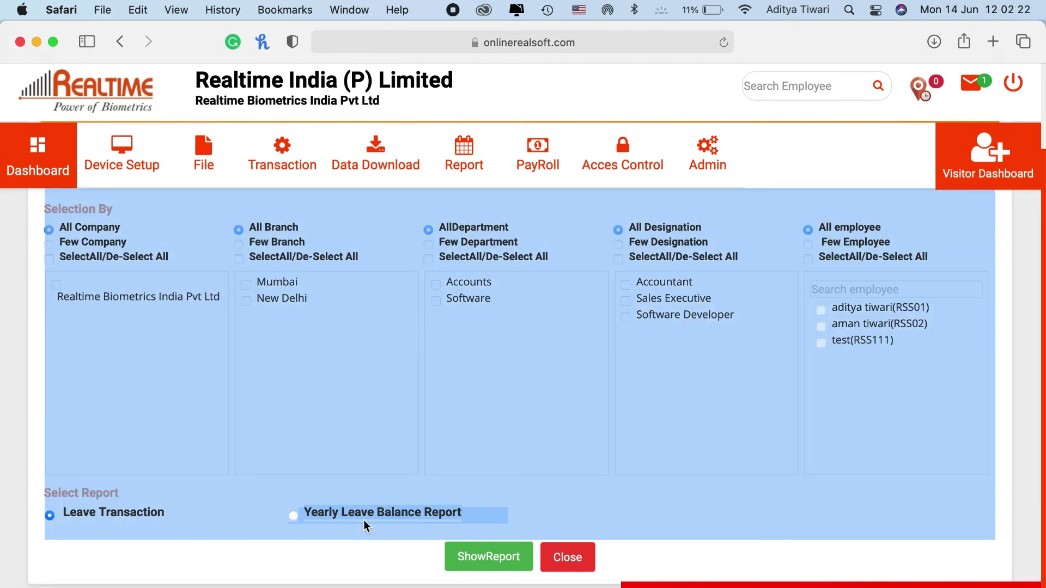
pyautogui.moveTo(466, 163)
pyautogui.click(504, 332)
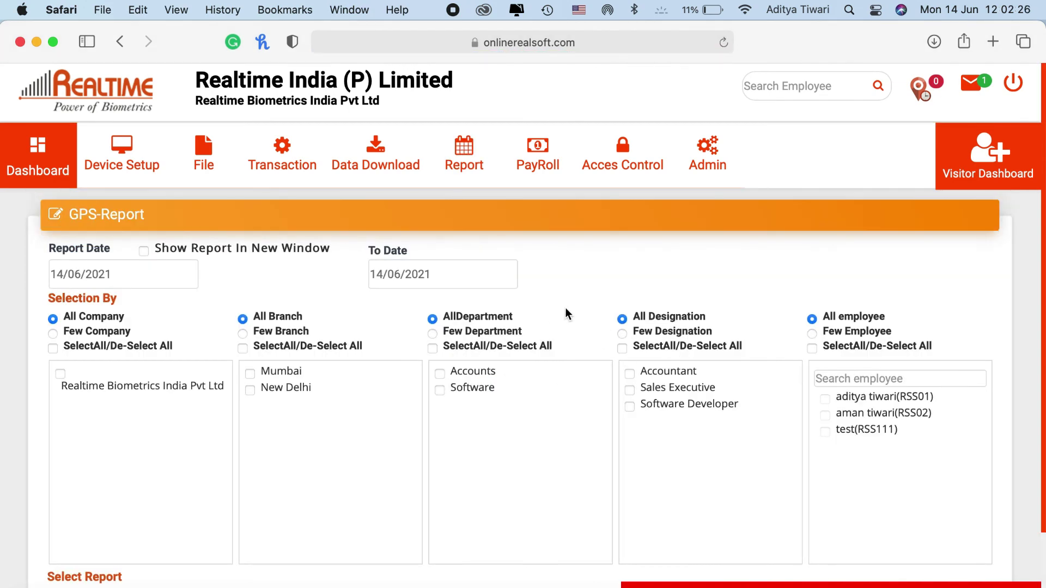
pyautogui.scroll(-3, 566, 308)
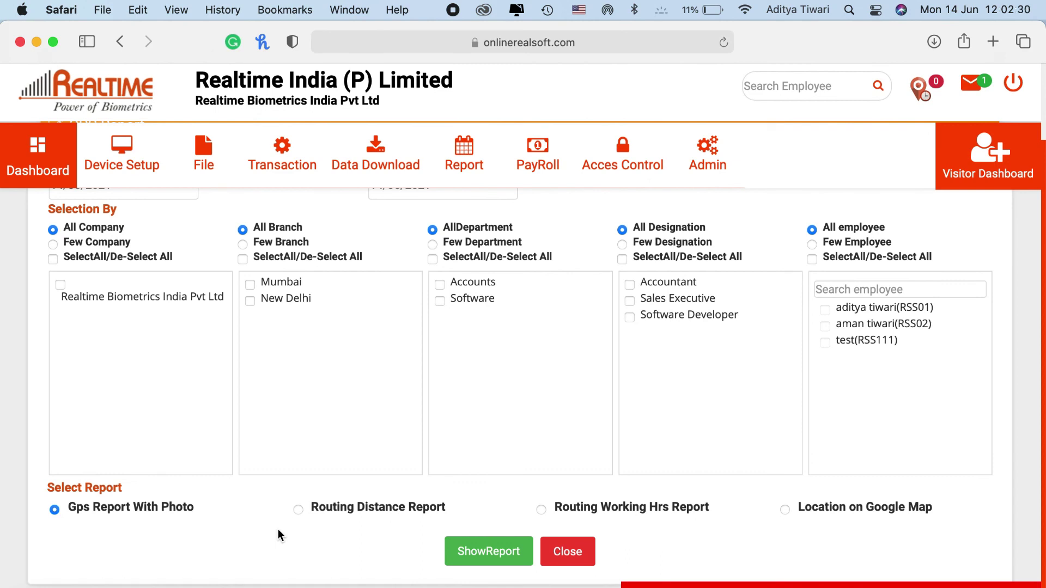
pyautogui.doubleClick(112, 507)
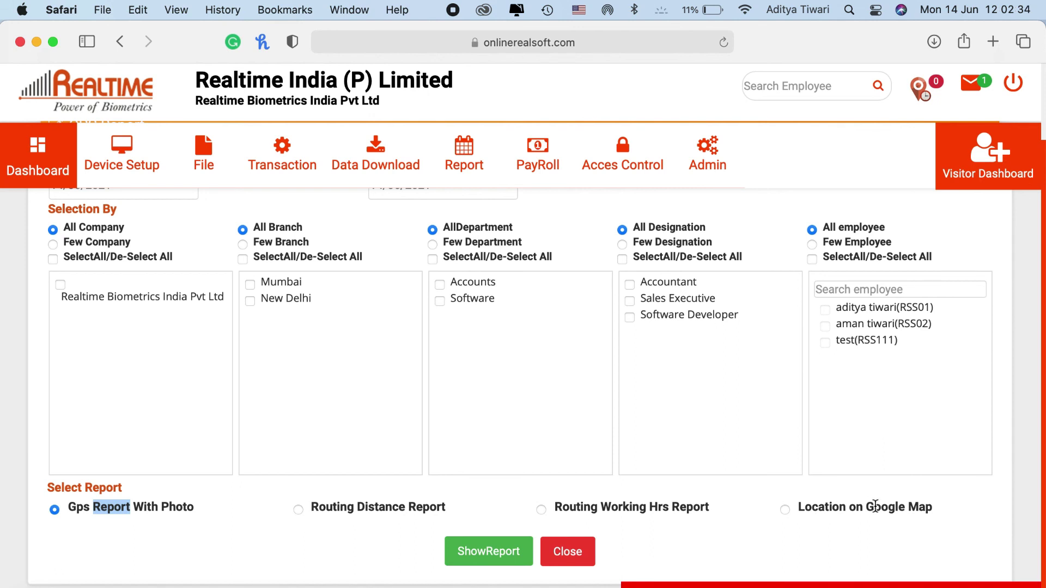
# Return to the attendance dashboard showing 3 employees present
pyautogui.scroll(3, 422, 403)
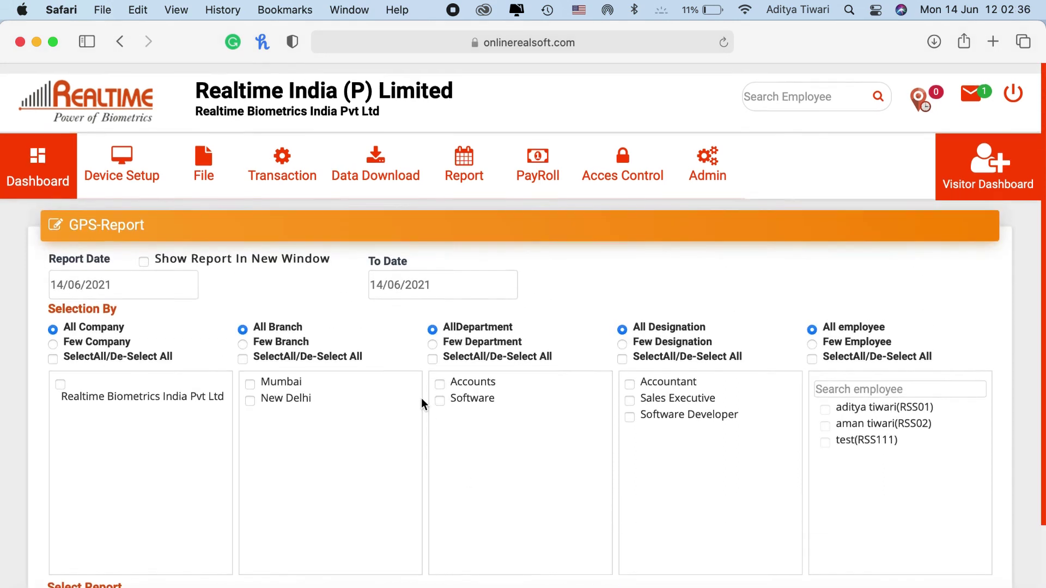
pyautogui.click(456, 170)
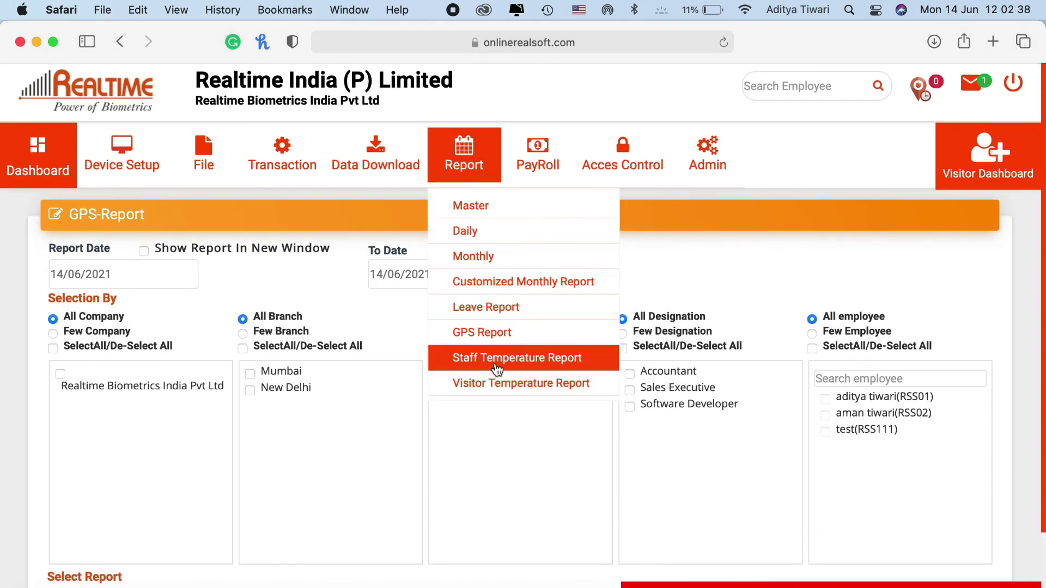
pyautogui.click(38, 158)
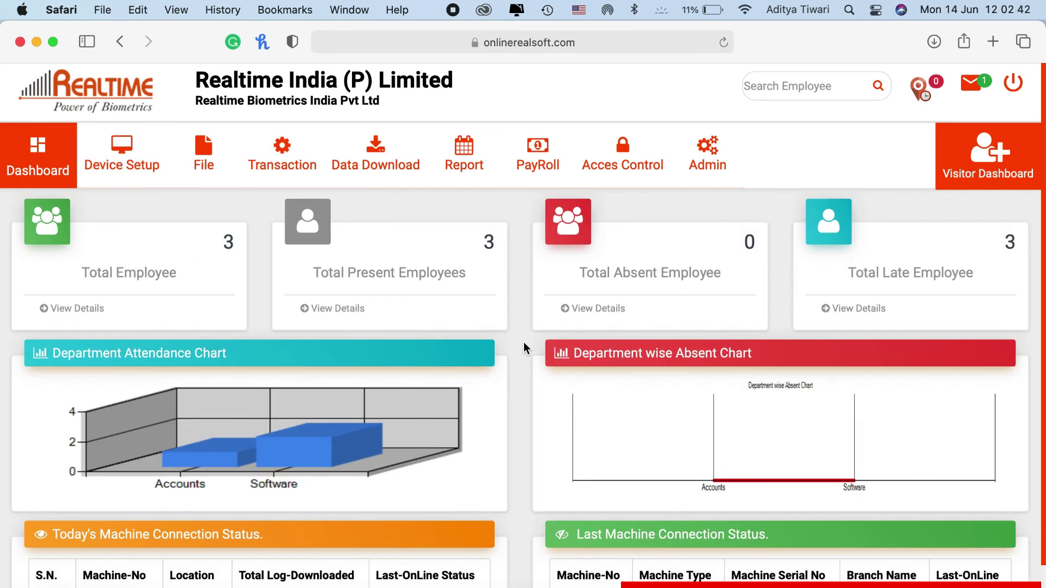